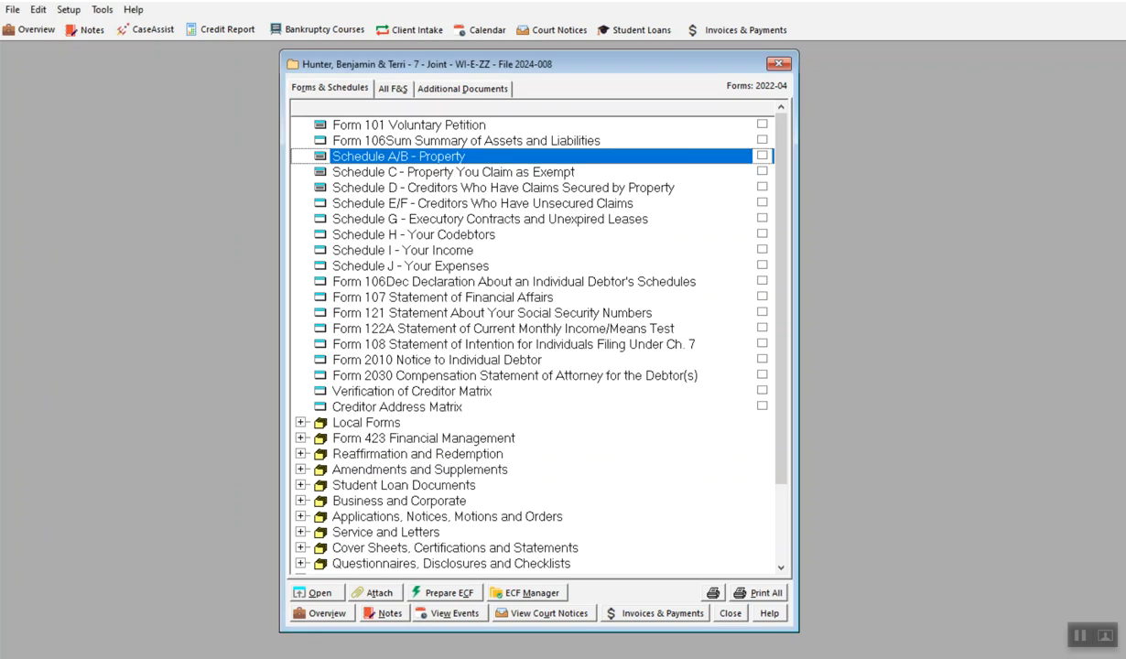
Step: Open the Schedule A/B - Property form of the case
double_click(412, 157)
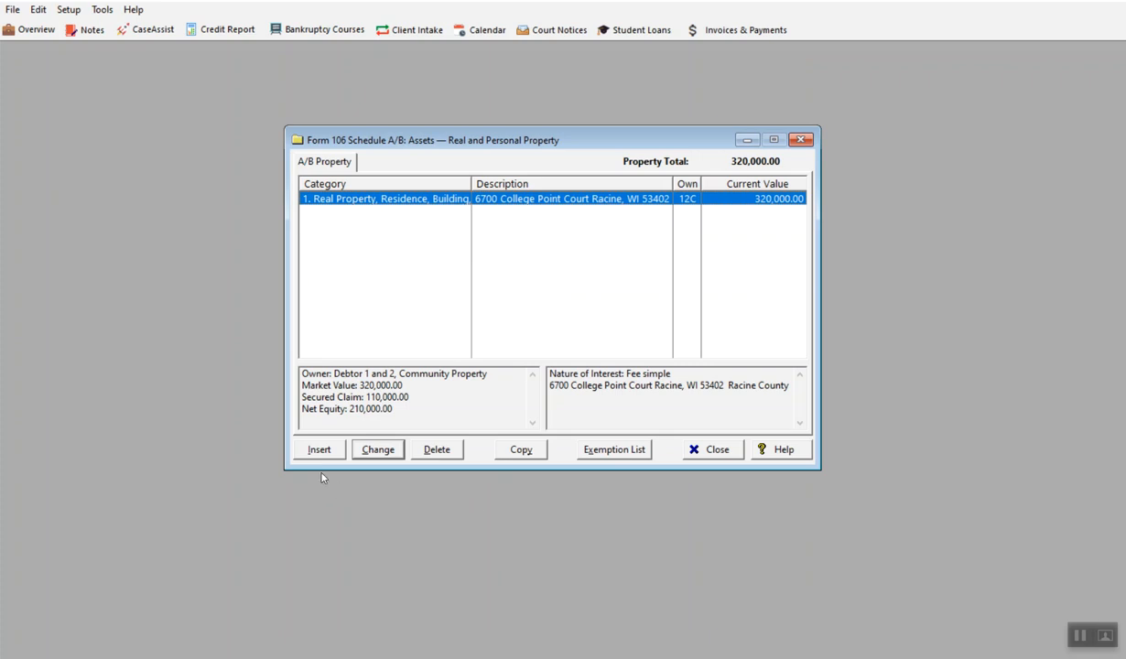
click(316, 448)
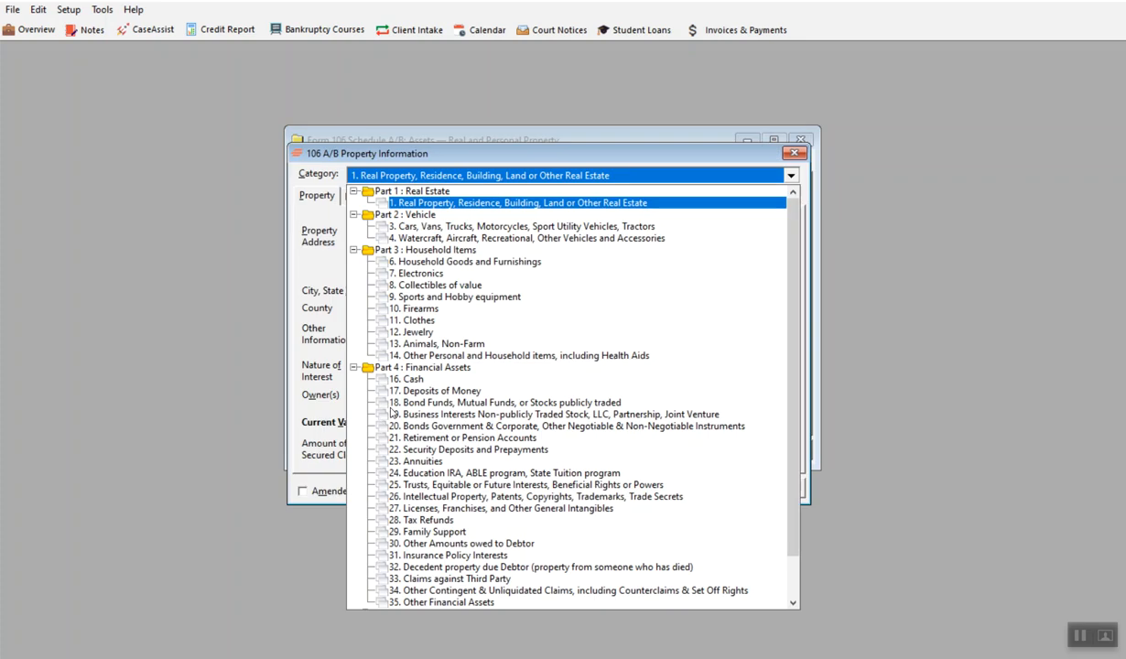
click(408, 226)
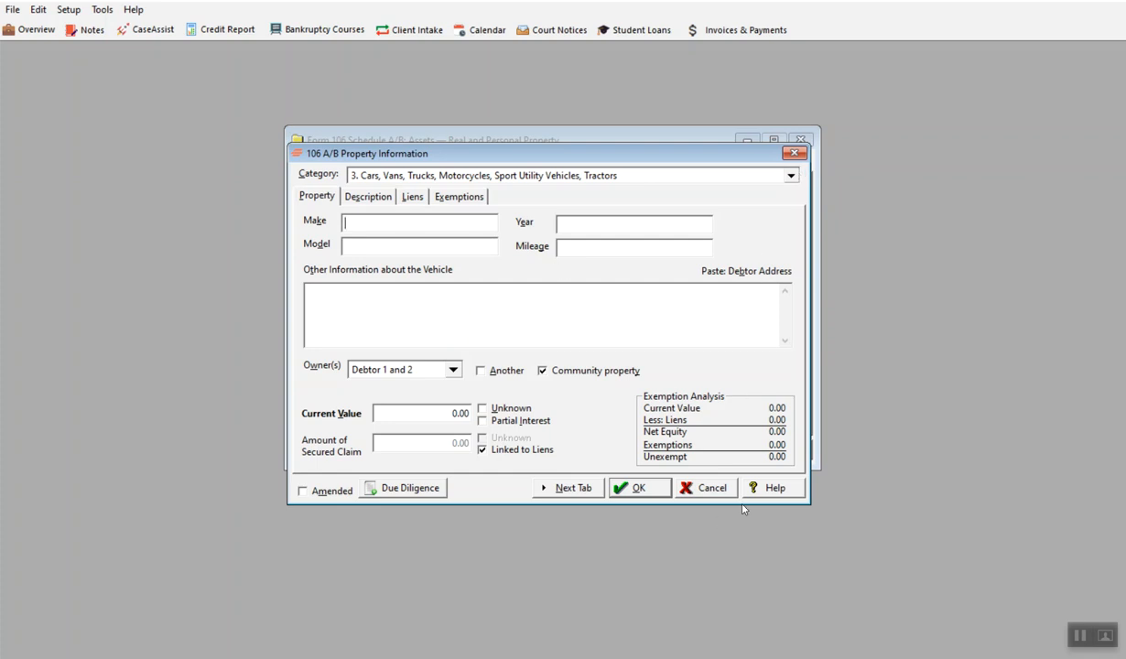
click(700, 487)
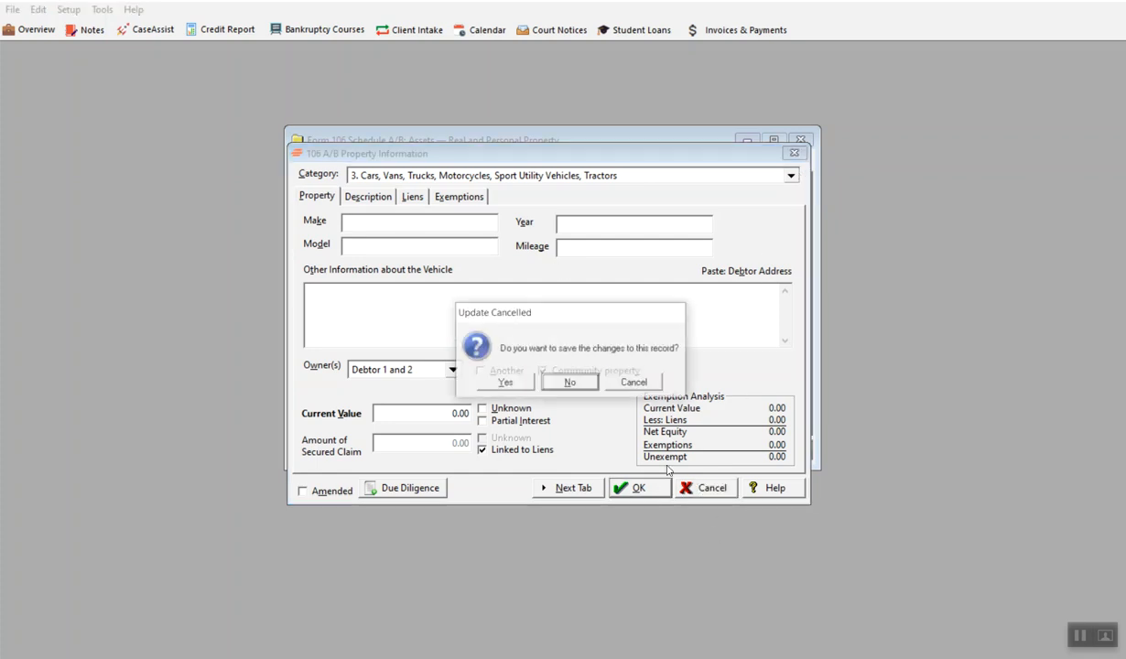
click(568, 382)
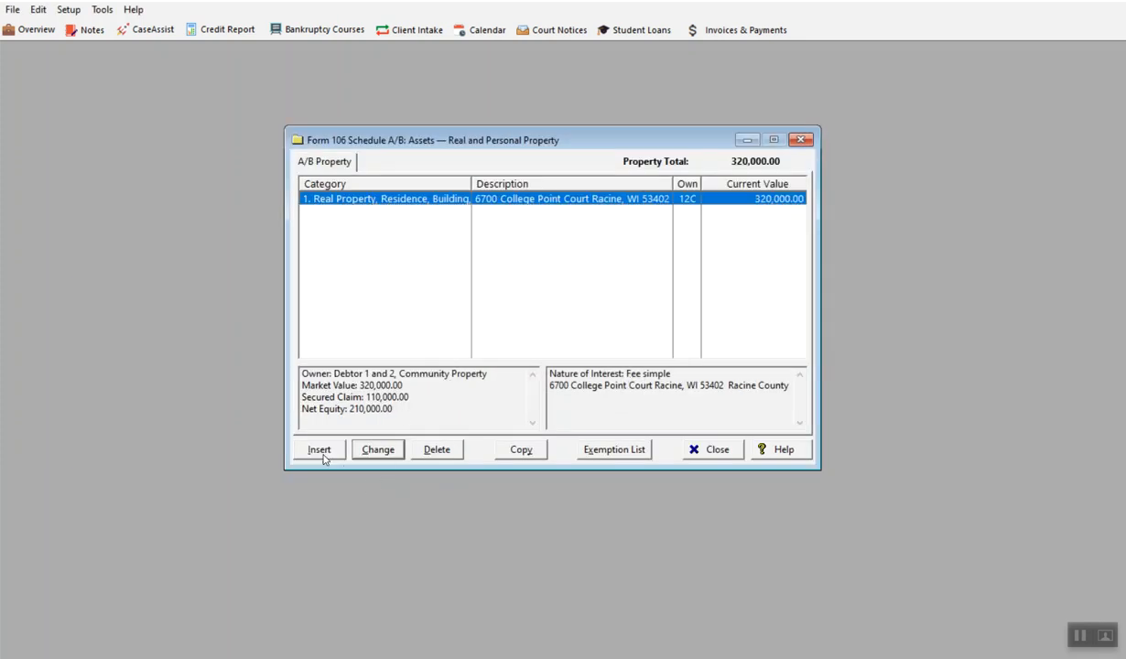
Step: Insert a property record in category 3, Cars, Vans, Trucks, with make Ford and model F-150
click(315, 450)
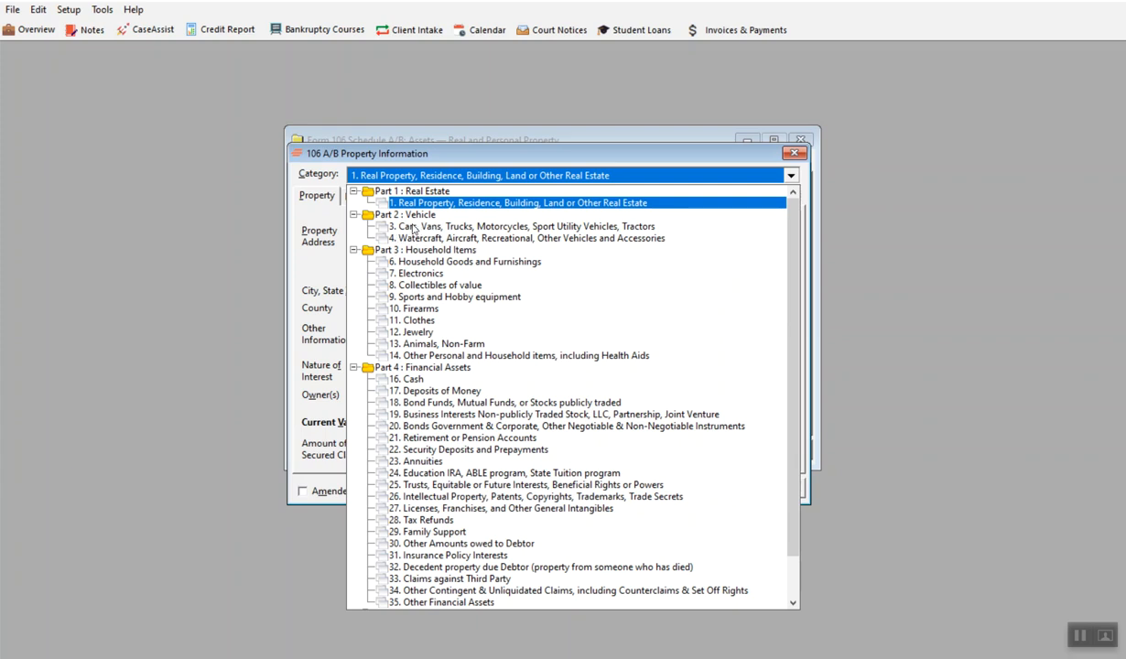
click(403, 226)
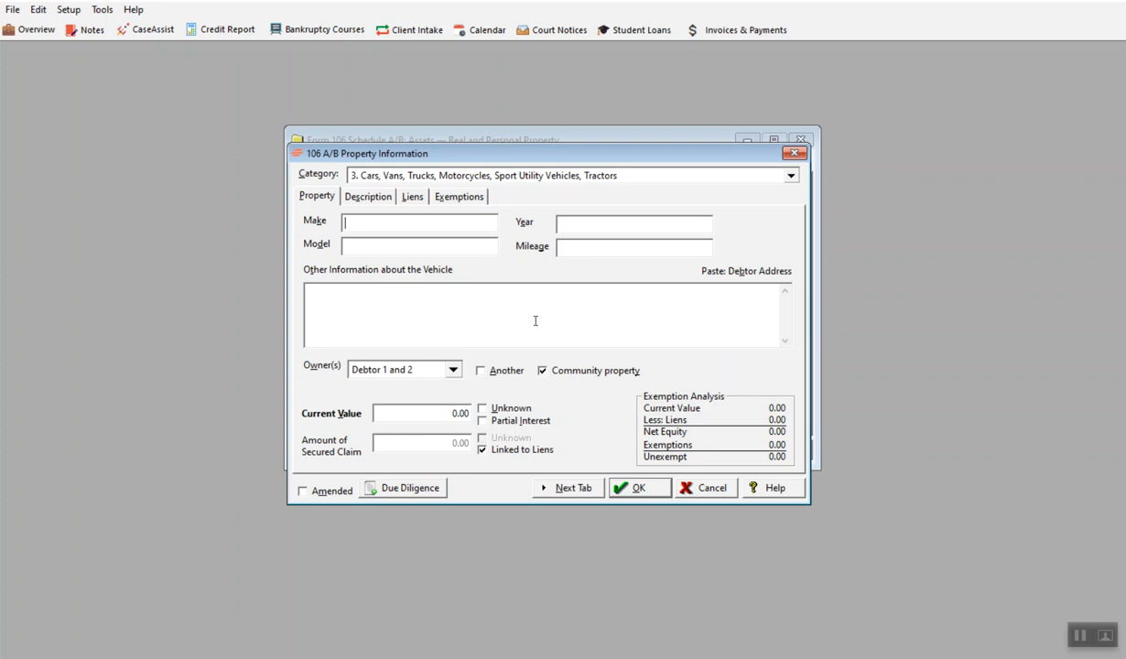
text(201)
key(BackSpace)
key(BackSpace)
key(BackSpace)
text(Ford)
text(F-140)
key(BackSpace)
key(BackSpace)
text(50)
Step: Set the vehicle's year to 2015 and mileage to 150,000, and paste the debtor's address into the other vehicle information
click(629, 222)
text(2015)
click(630, 246)
text(150,000)
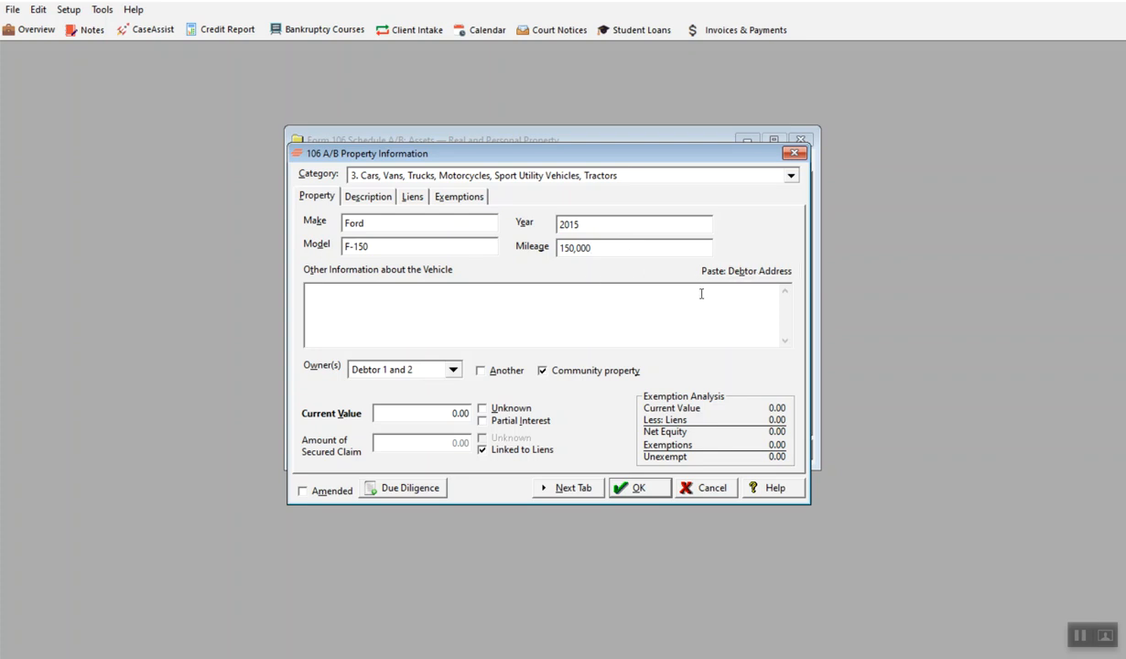
click(729, 272)
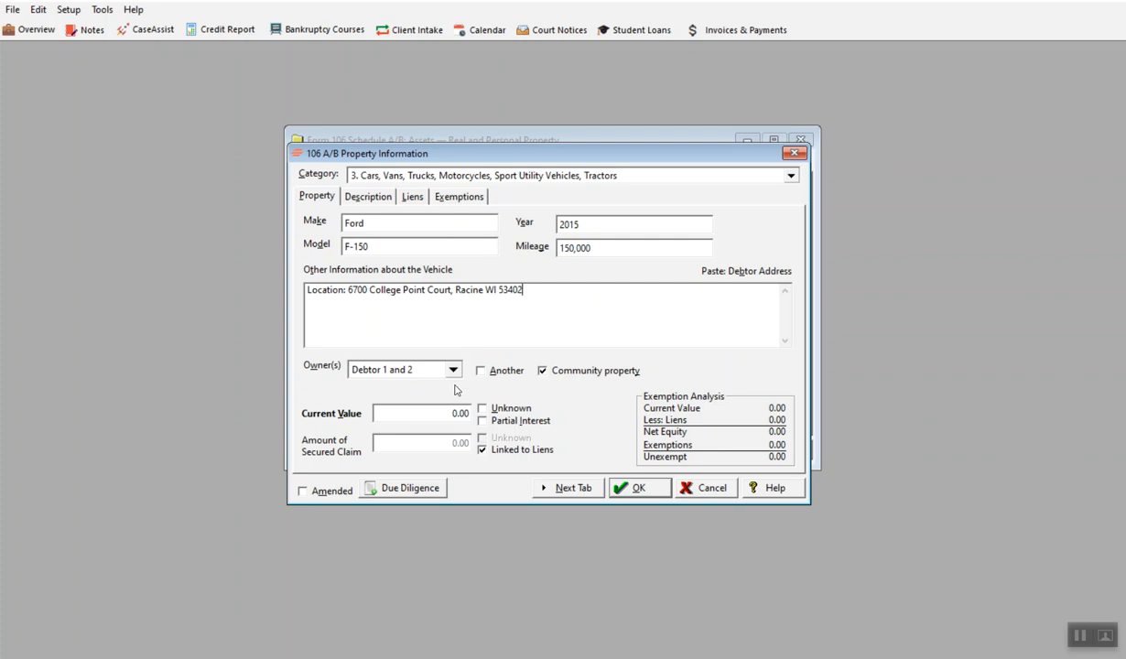
Step: Set the vehicle's current value to 4,900 and continue to its short description
click(420, 411)
text(4,900)
click(574, 490)
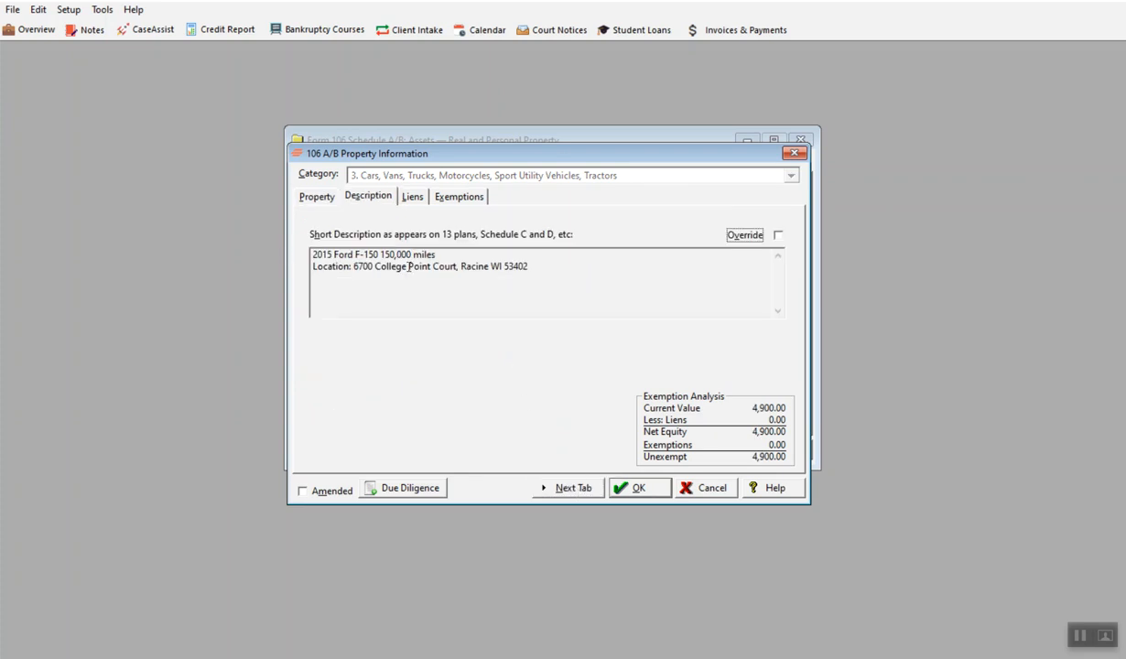
Step: Insert a lien on the vehicle with Capitol County Sheriff from the common creditors as the secured creditor
click(572, 487)
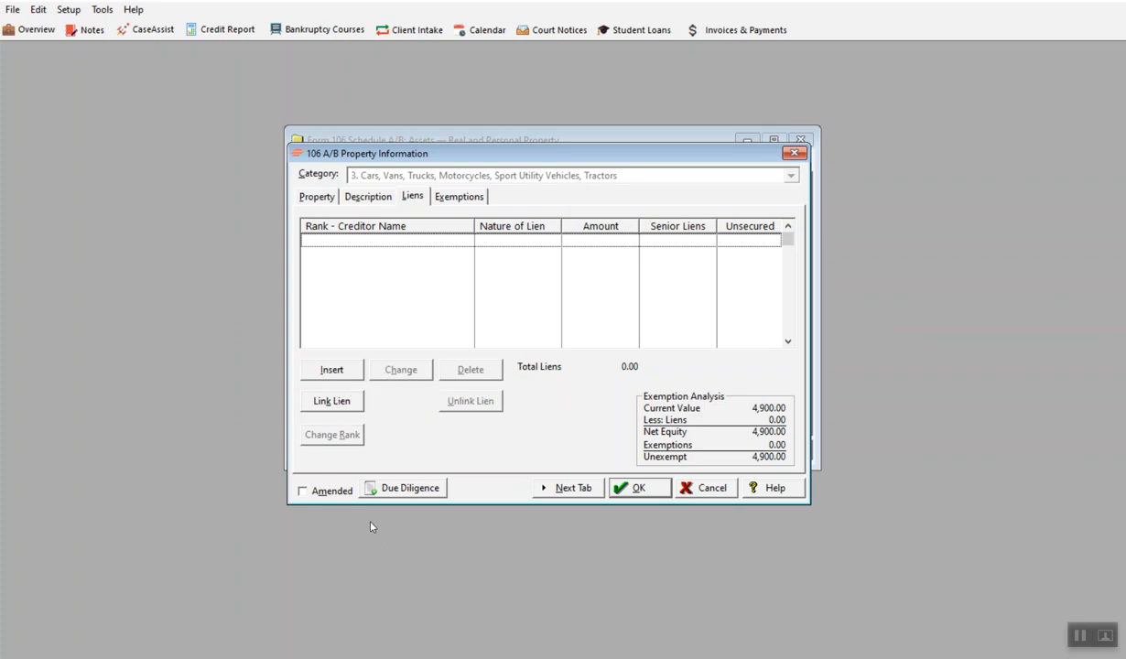
click(340, 375)
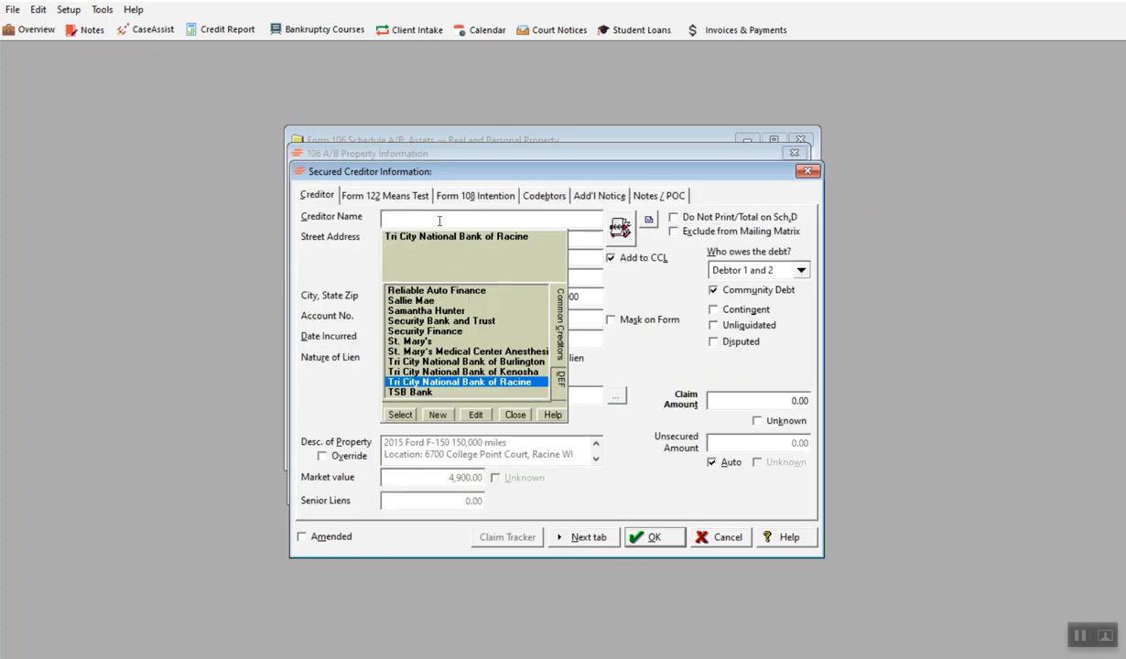
text(Capit)
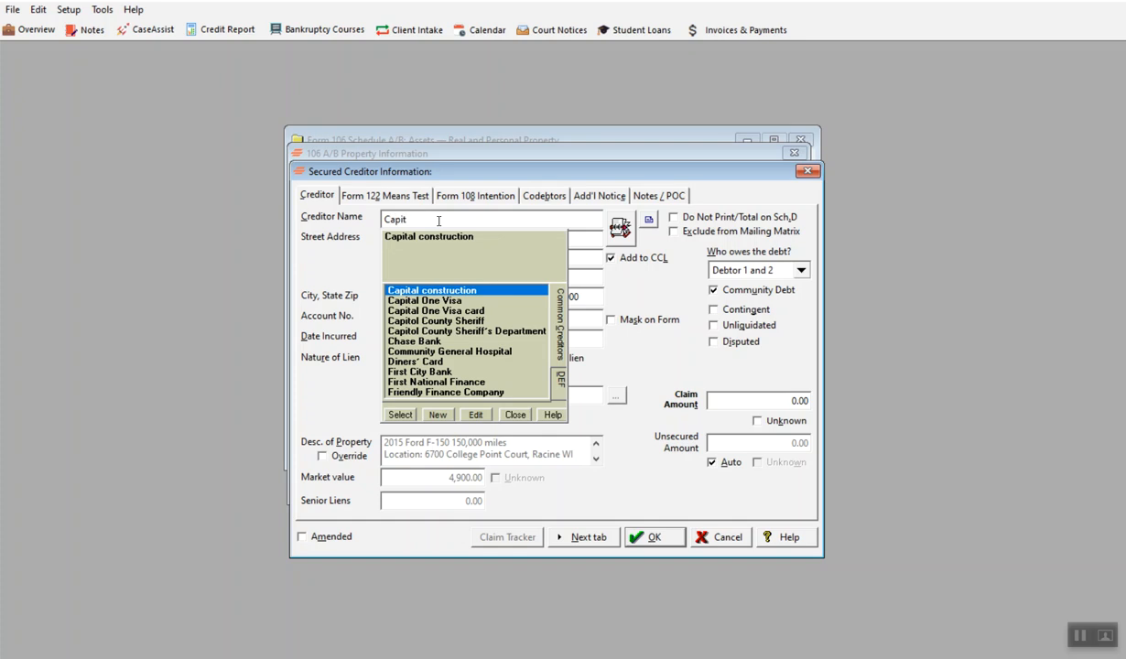
text(ol)
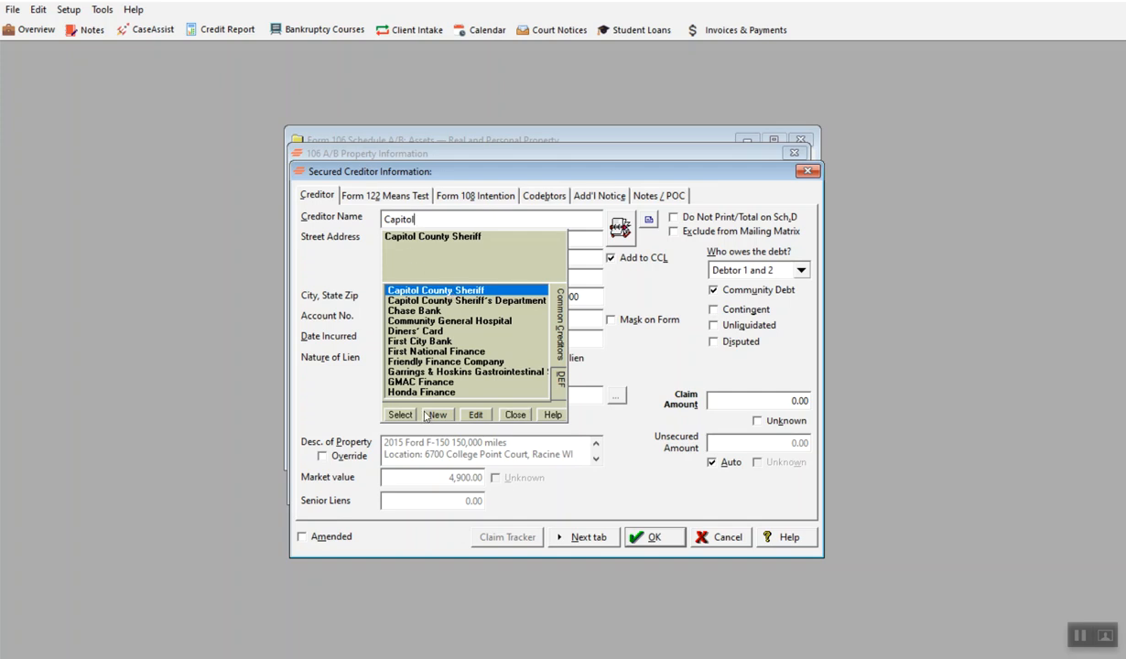
click(446, 290)
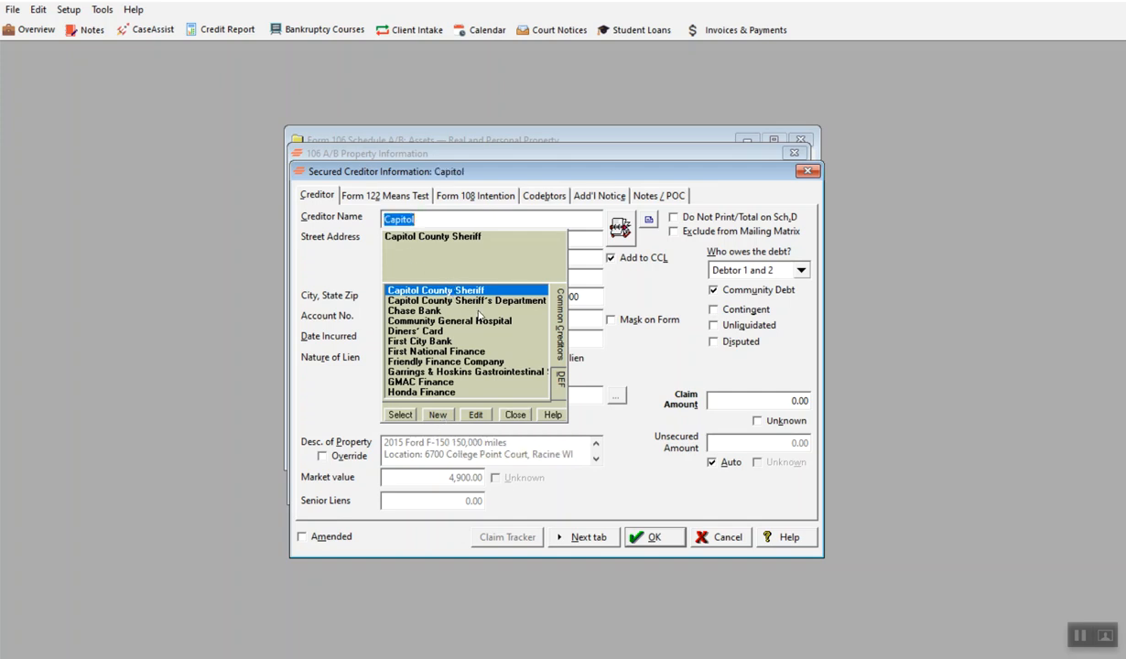
click(397, 410)
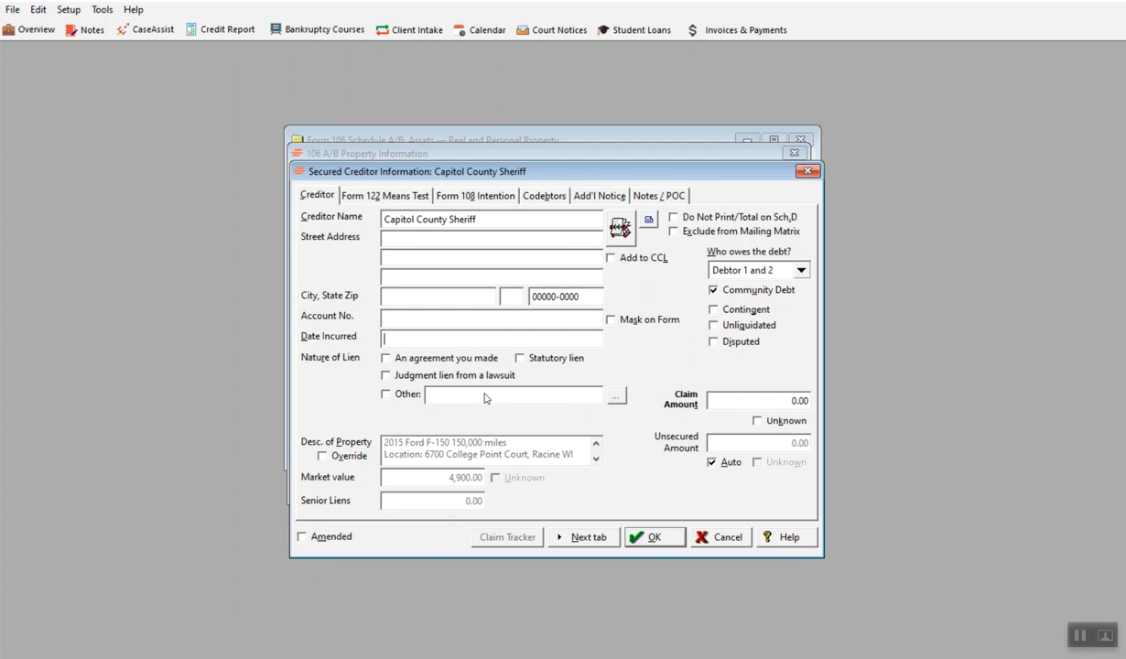
Step: Set the lien's date incurred to 11/5/2024 and its nature to Judgment Lien
text(11/5/2024)
click(386, 376)
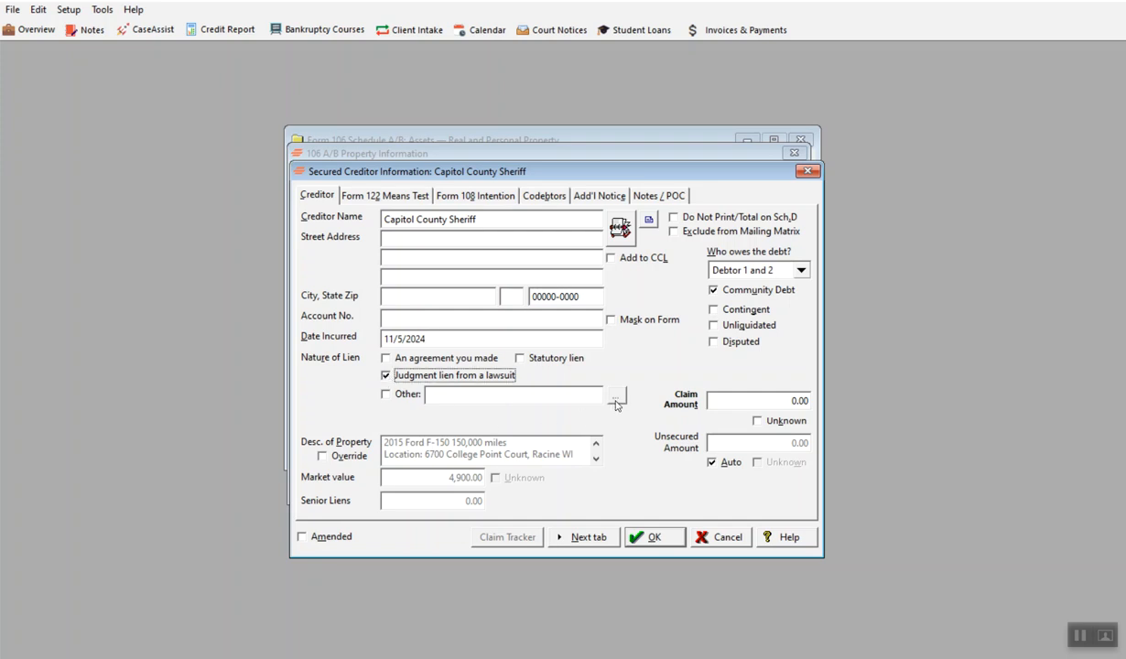
click(385, 394)
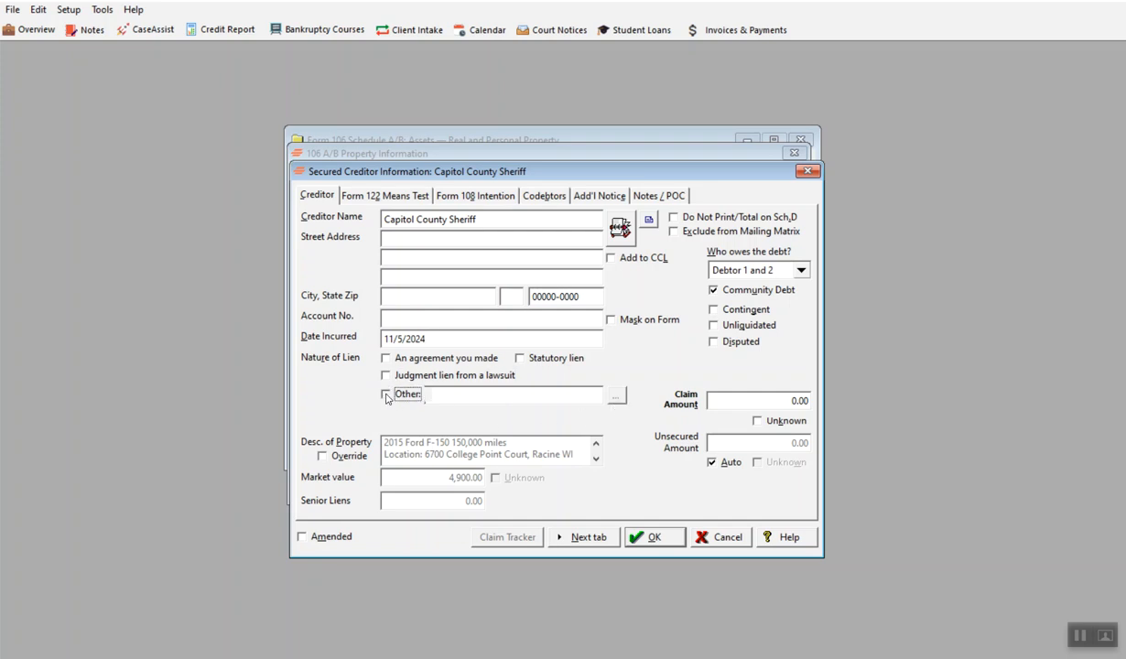
click(615, 395)
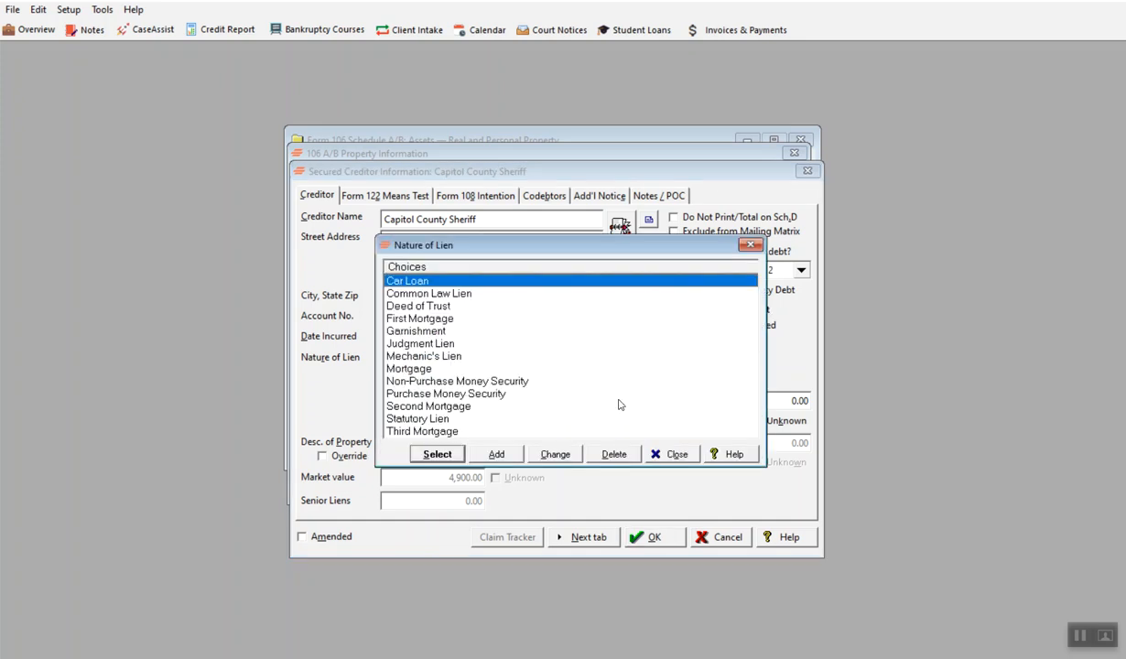
click(421, 341)
click(436, 454)
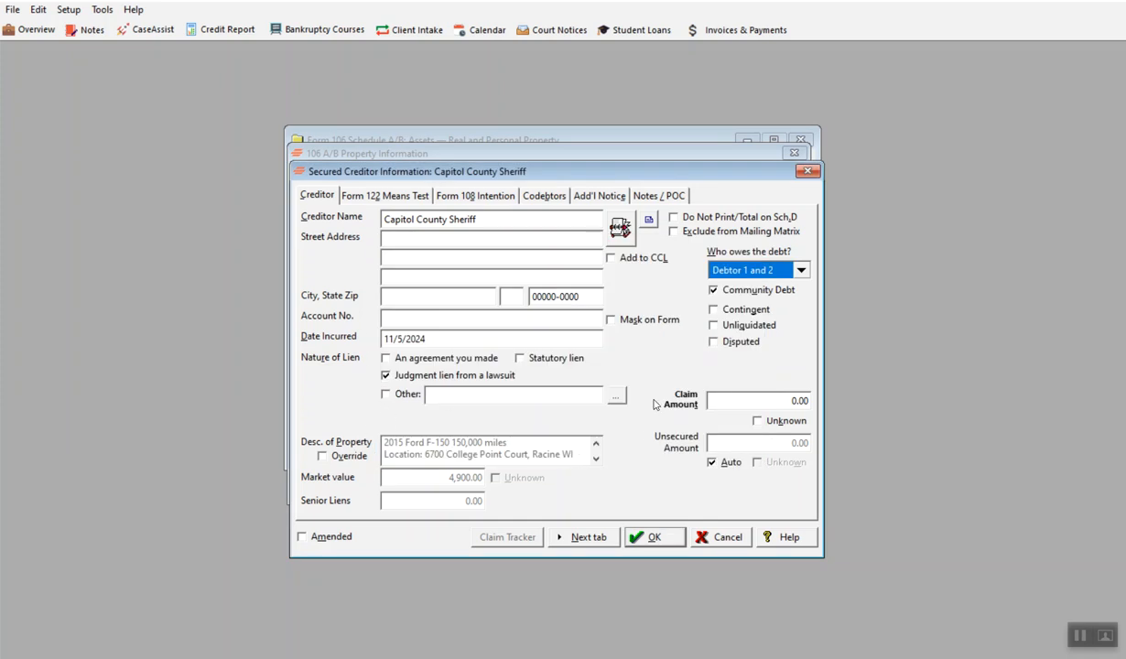
Step: Set the secured creditor's claim amount to 2,000 and continue to the Form 122 means test details
click(760, 401)
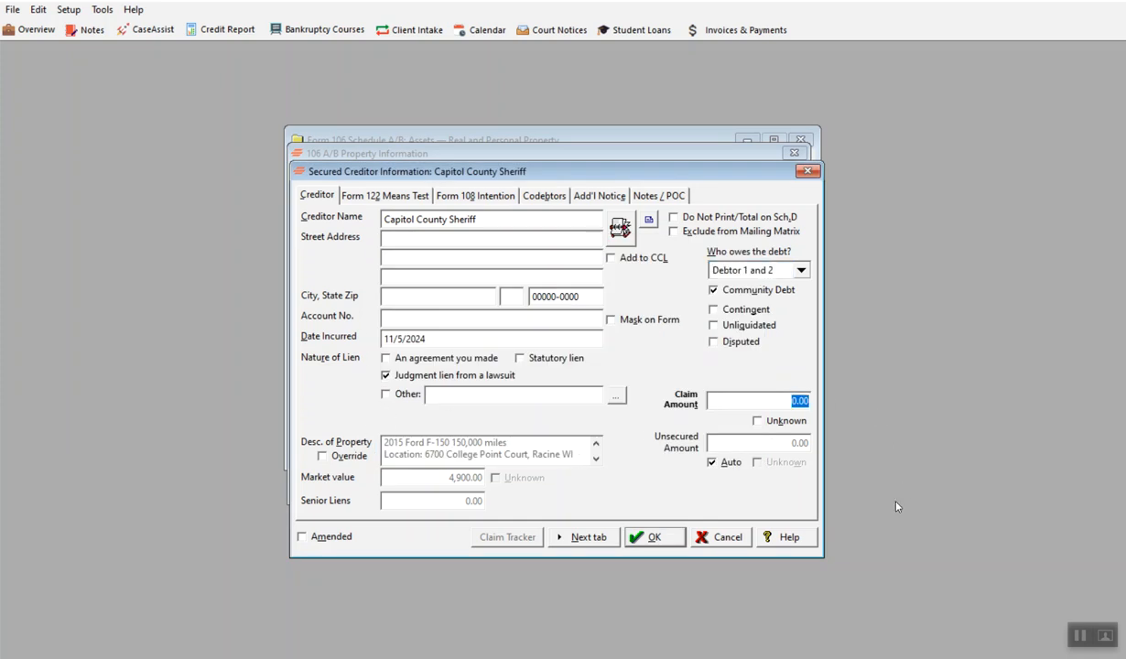
text(2000)
click(590, 537)
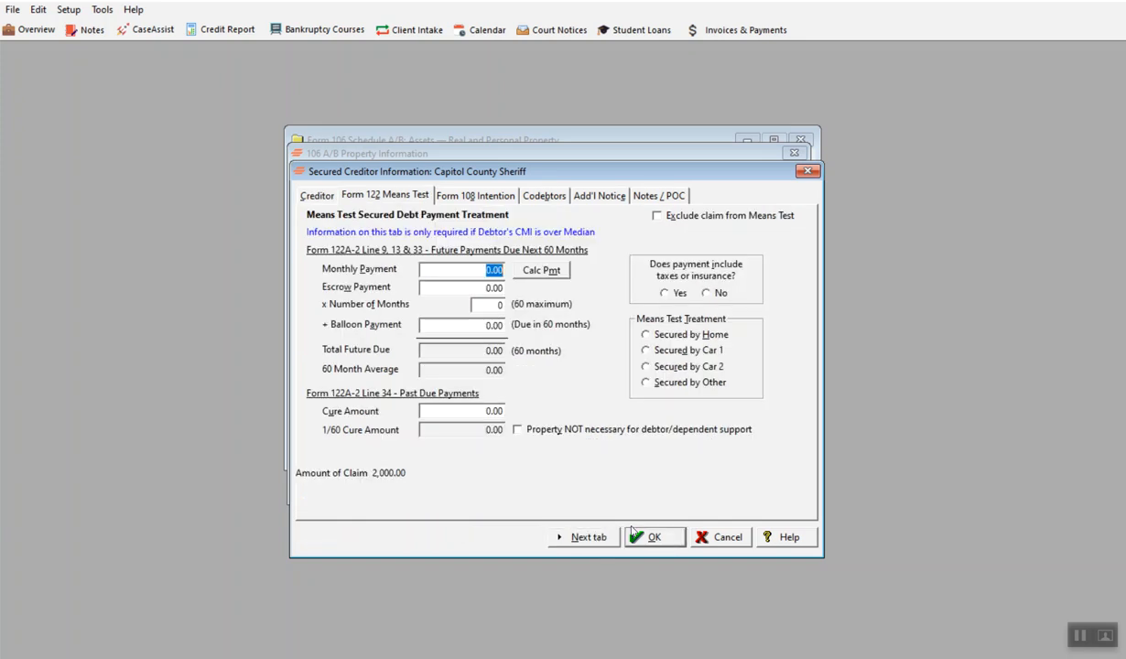
Step: Calculate the claim's monthly means test payment with a 60-month term and a 6.5 interest rate
click(550, 272)
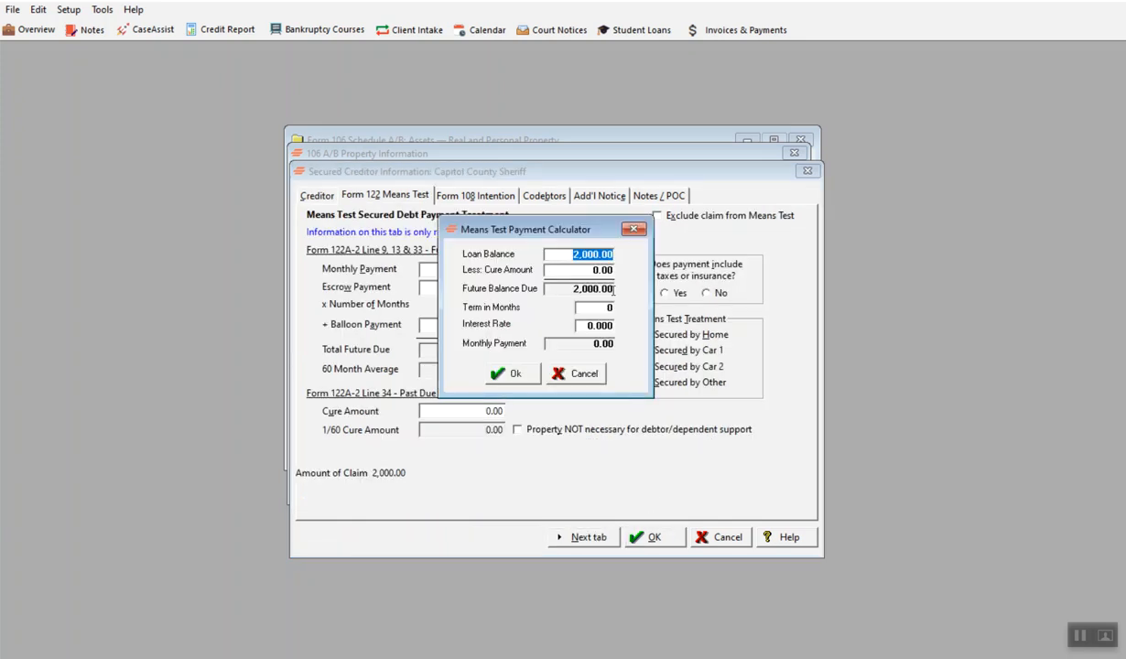
key(Tab)
key(Tab)
text(60)
key(Tab)
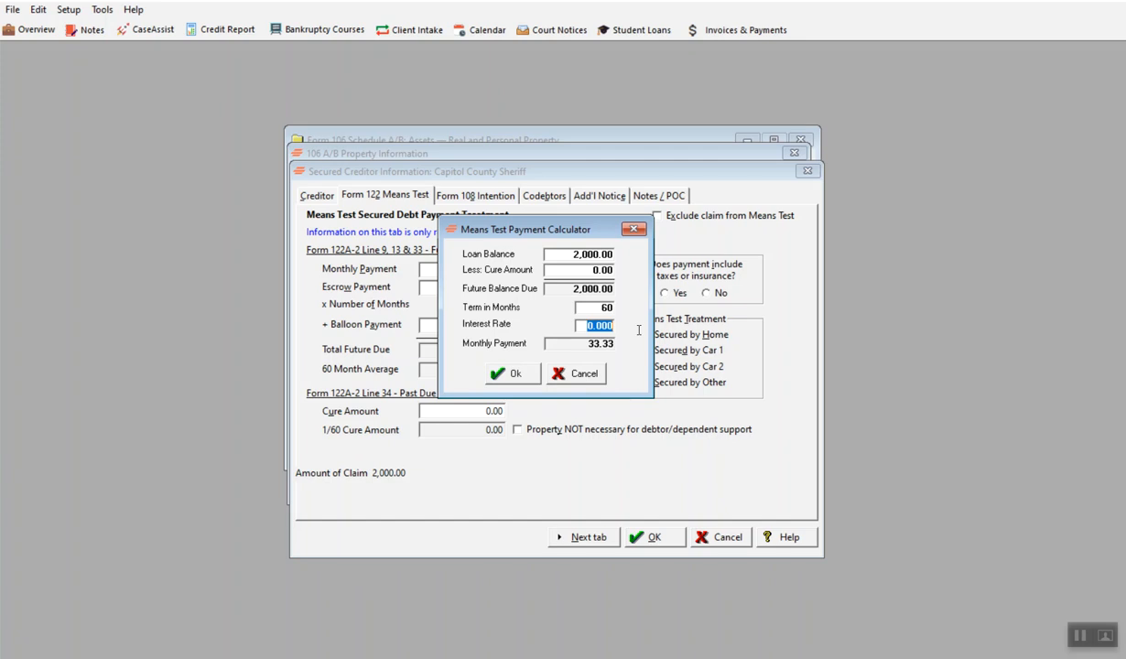
text(6.5)
click(509, 373)
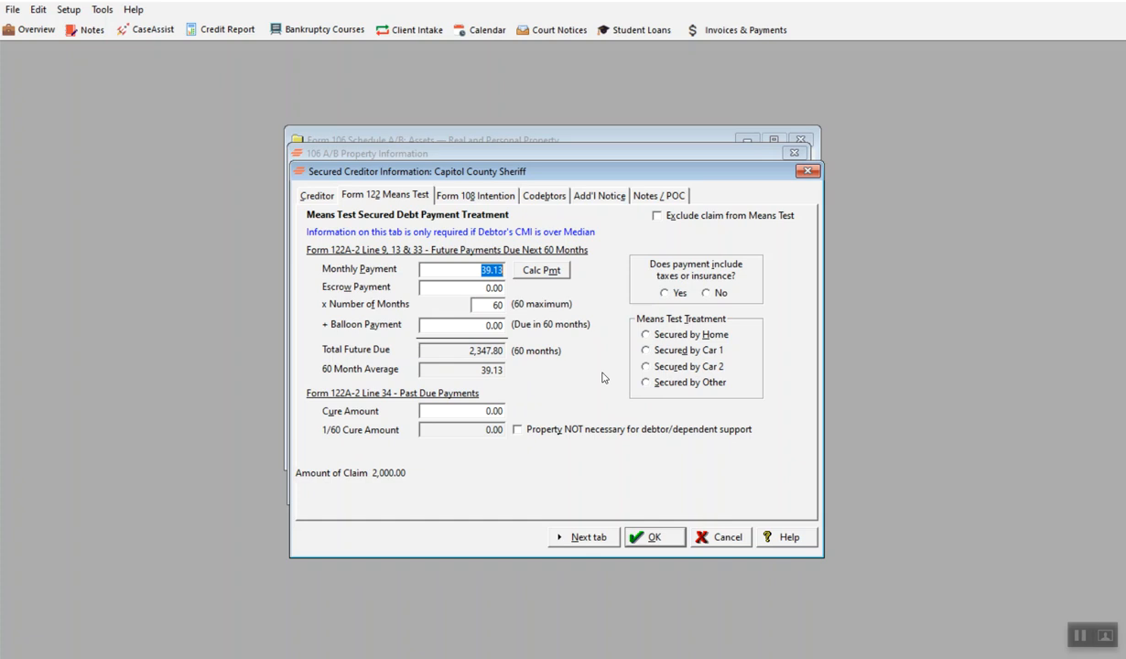
Step: Mark the payment as not including taxes or insurance and set its means test treatment to Secured by Car 1
click(711, 293)
click(648, 350)
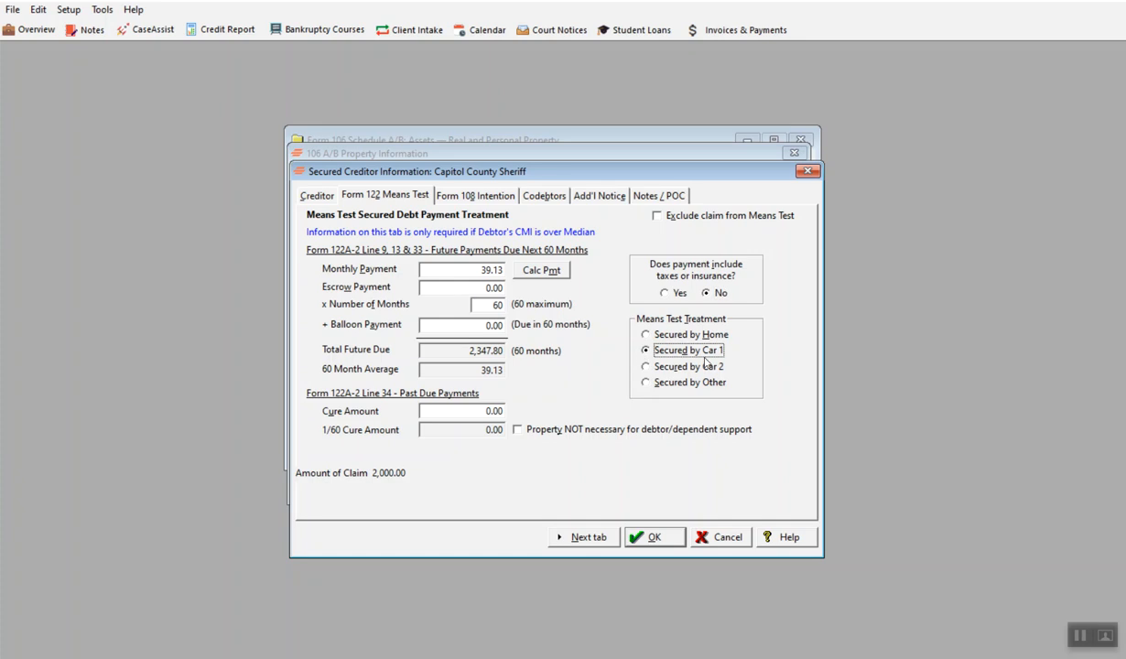
click(587, 541)
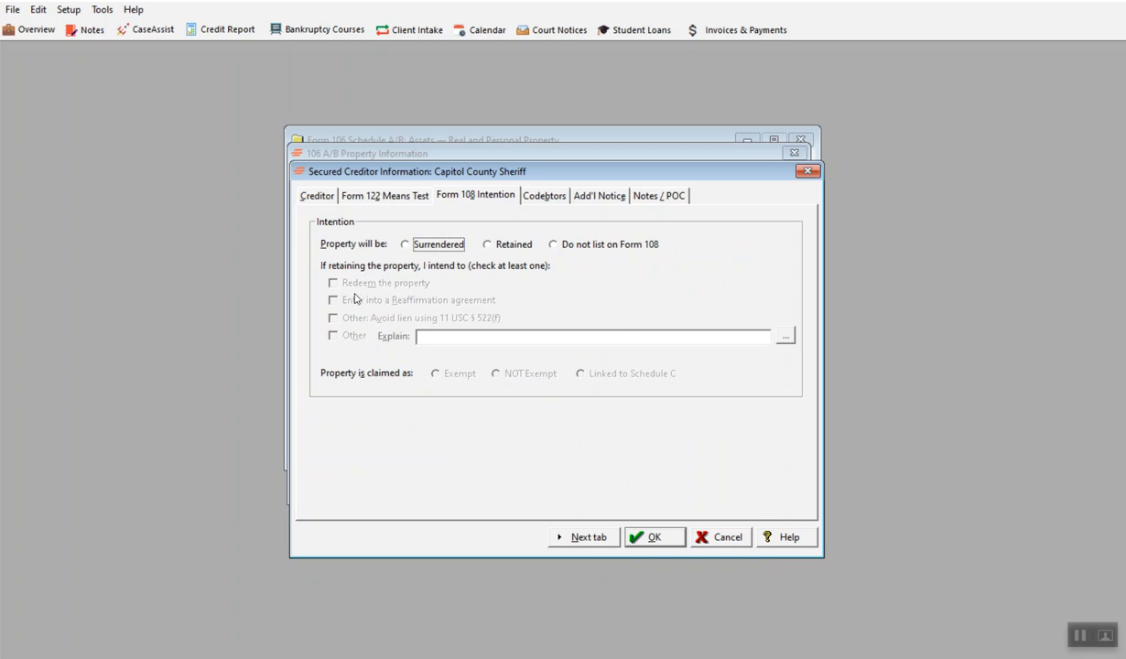
Step: Set the Form 108 intention to Retained, avoiding the lien under 11 USC § 522(f) and linked to Schedule C, and save the creditor
click(487, 246)
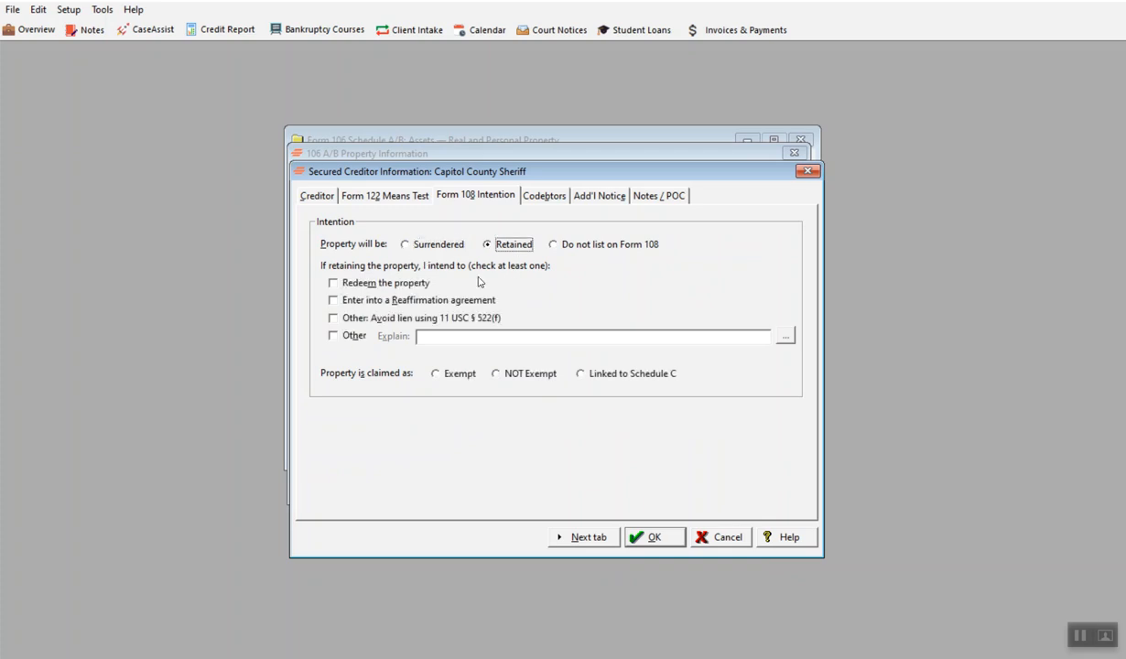
click(334, 317)
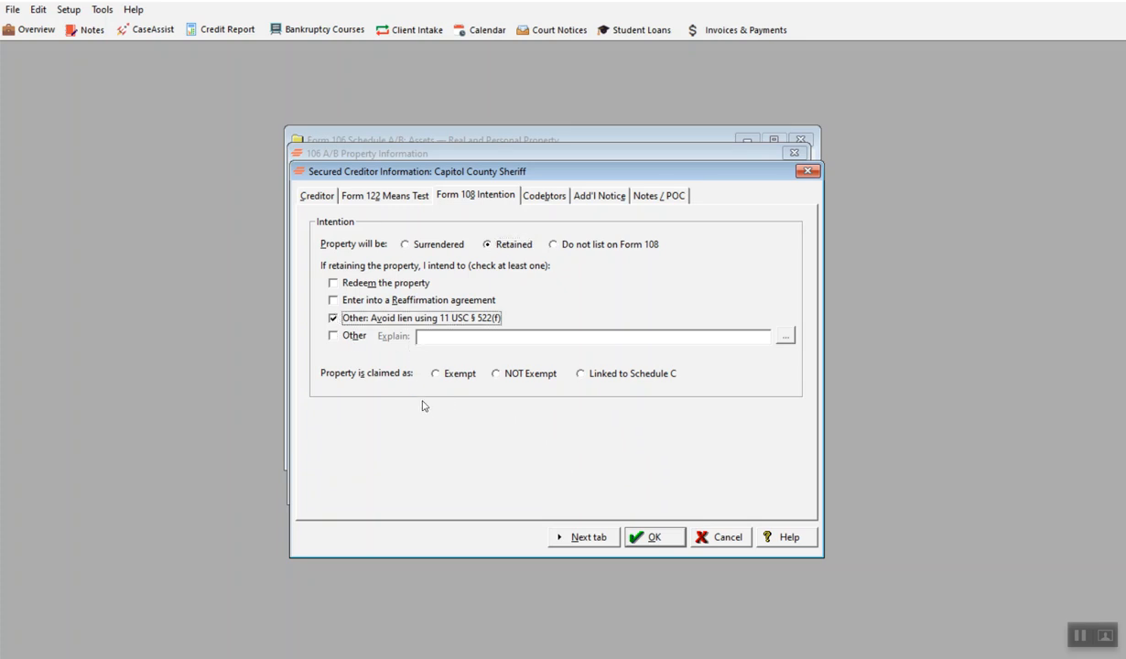
click(580, 374)
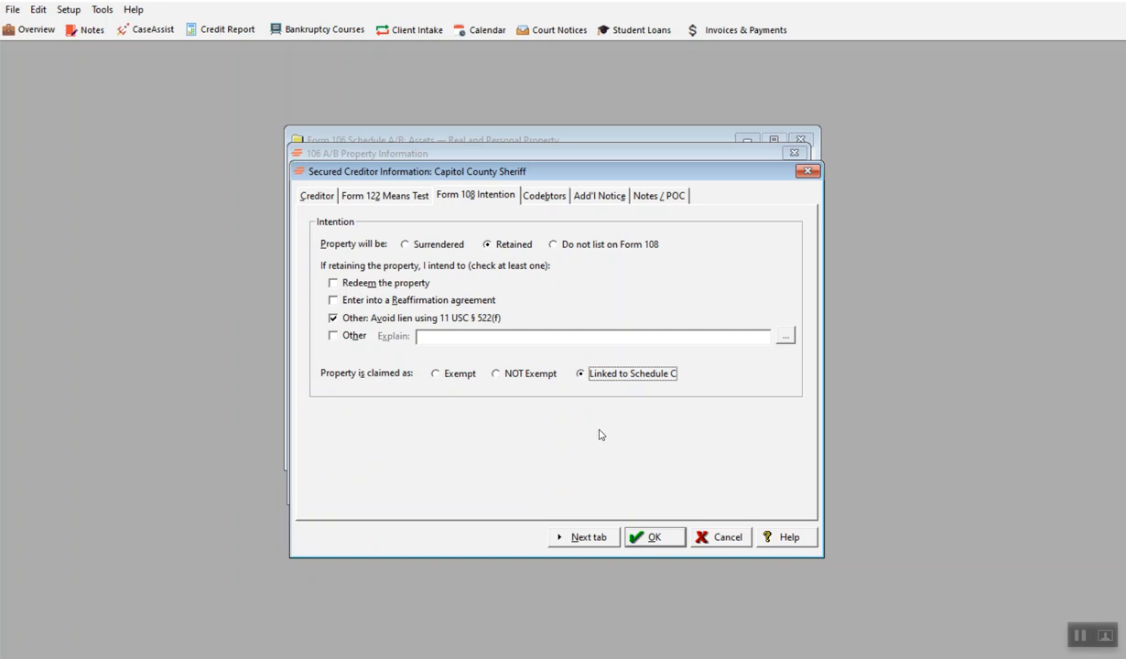
click(591, 538)
click(591, 538)
click(591, 538)
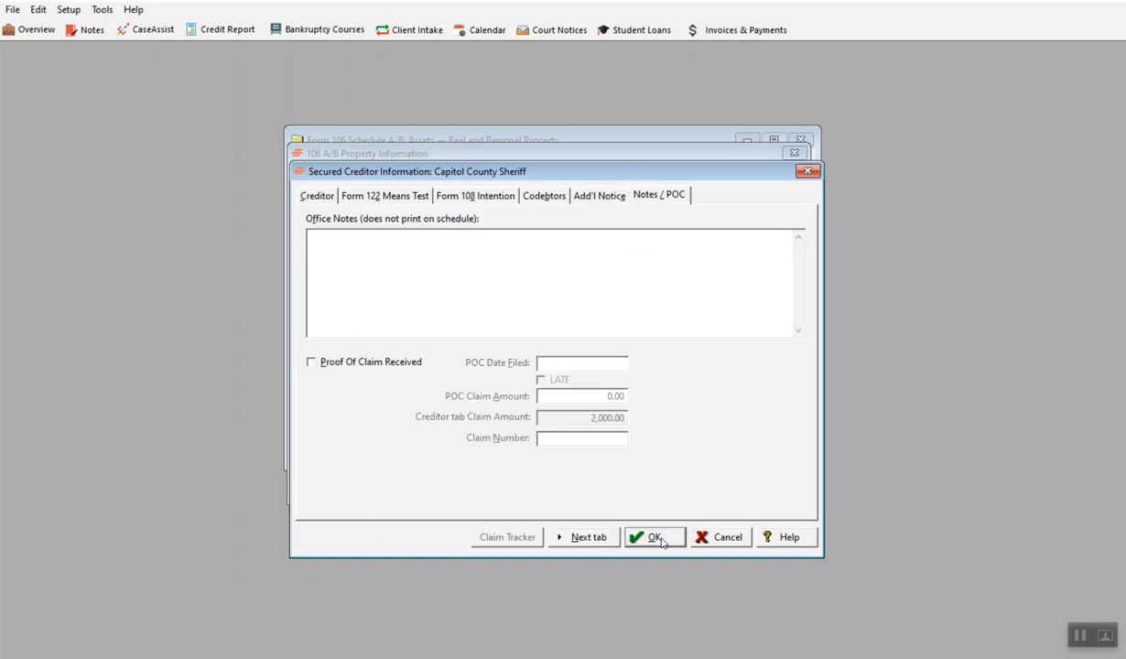
click(655, 538)
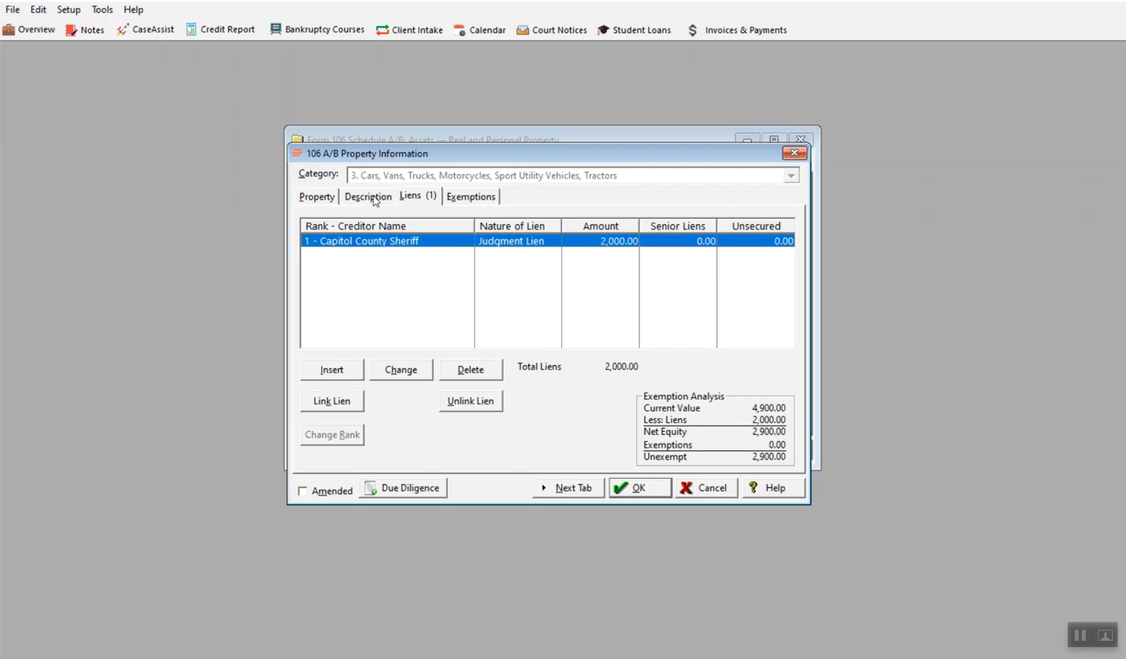
Step: Add the Wisconsin motor vehicles exemption, Wis. Stat. § 815.18(3)(g), to the vehicle
click(437, 196)
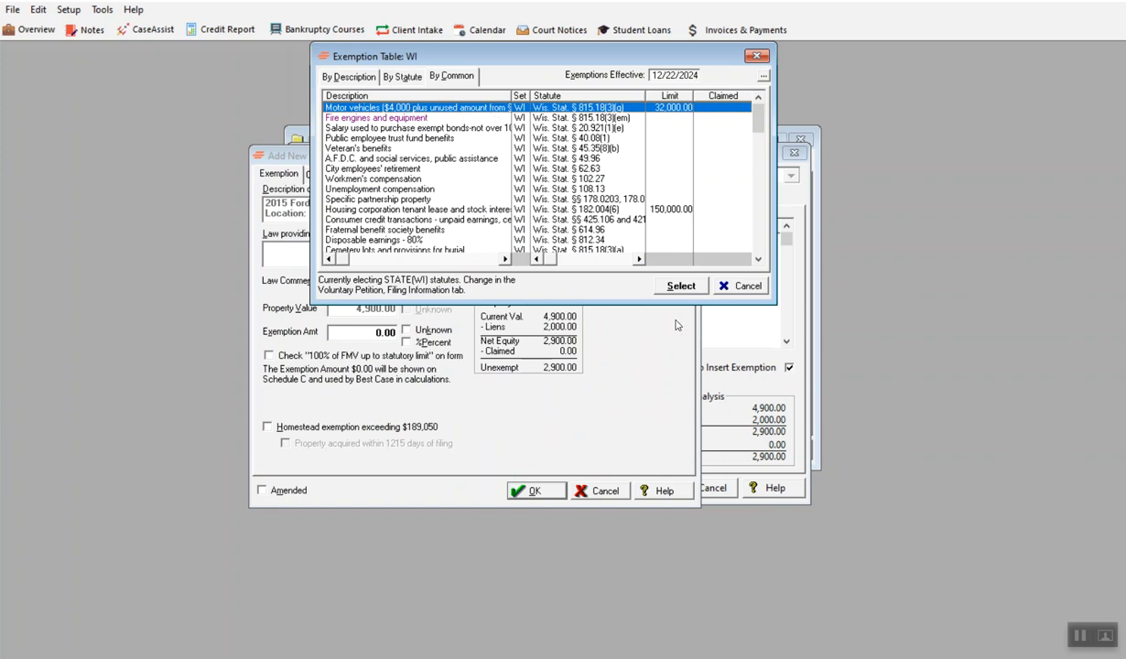
click(666, 285)
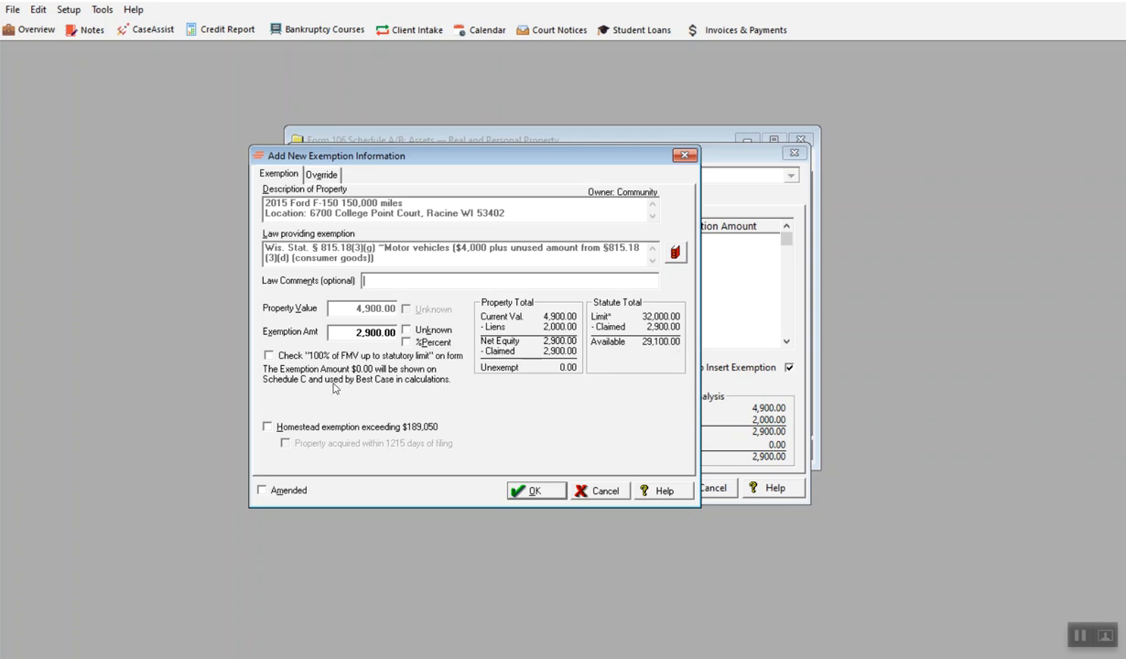
click(536, 492)
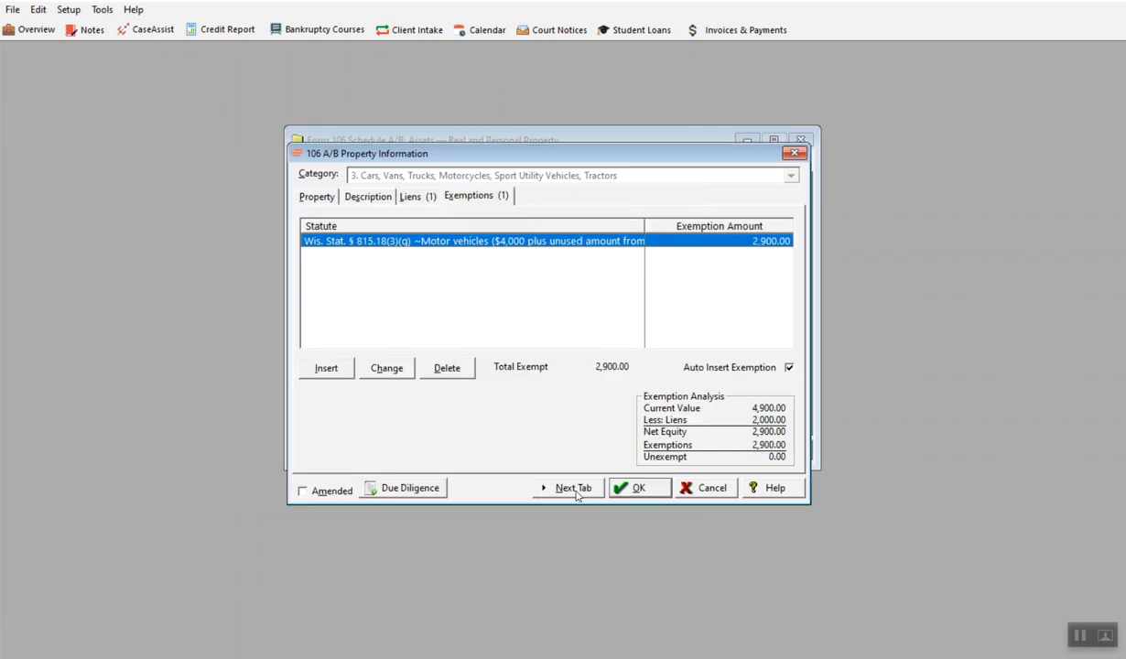
Step: Save the F-150 entry and start a new property in category 3, Cars, Vans, Trucks, Motorcycles
click(632, 488)
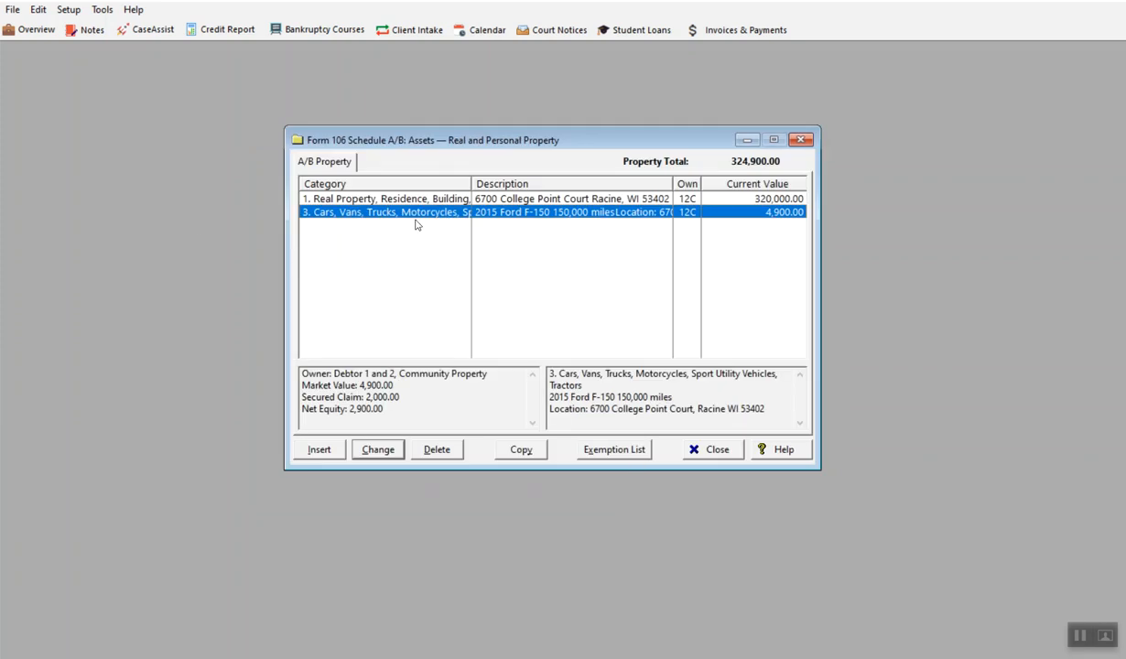
click(321, 449)
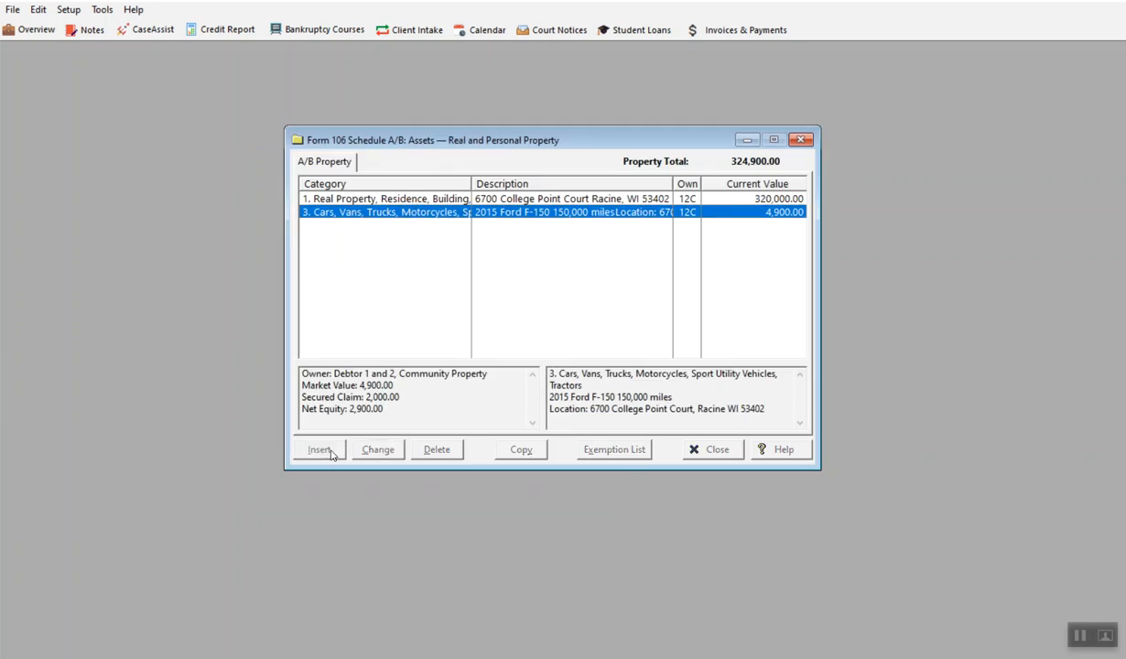
click(421, 227)
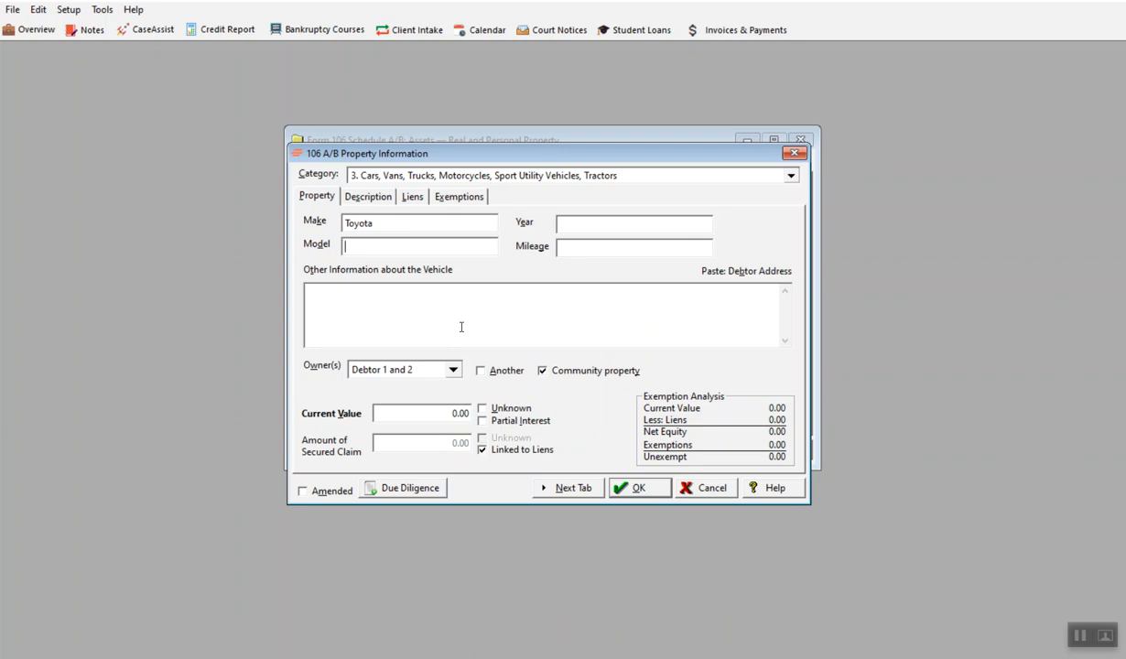
Step: Describe the vehicle as a 2015 Toyota Rav-4 with 89,000 miles and a current value of 7,800
text(Rav)
key(BackSpace)
key(BackSpace)
key(BackSpace)
text(201)
click(589, 245)
text(89,000)
drag(435, 417, 493, 420)
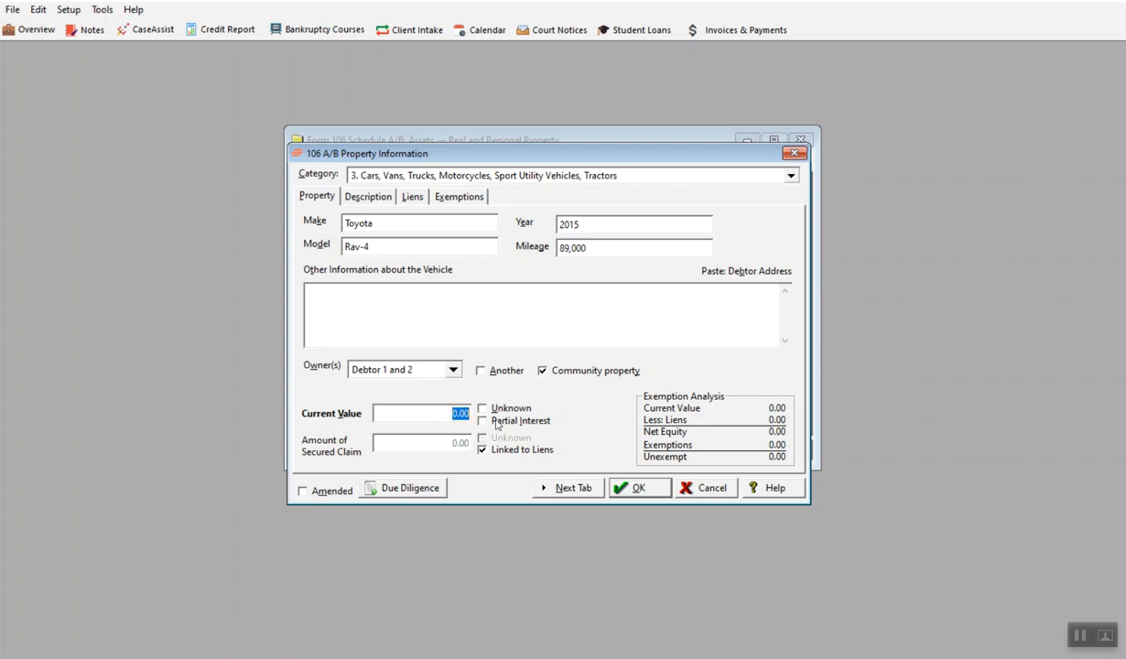
text(7)
click(550, 490)
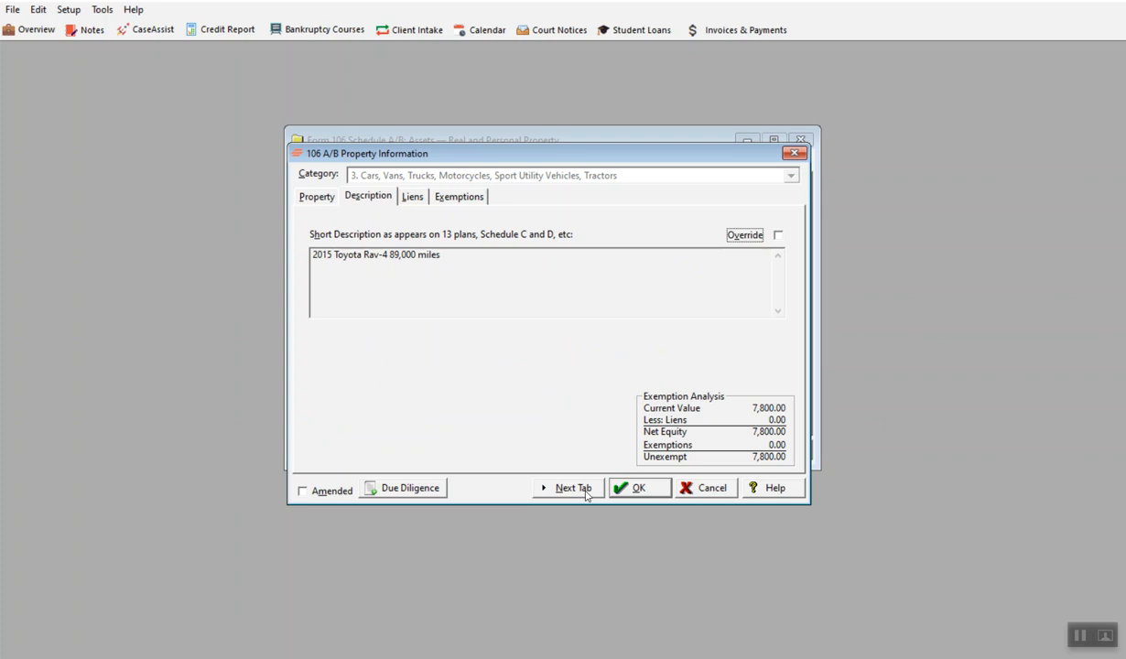
Step: Add a lien on the Rav-4 with Security Finance from the common creditors as the creditor
click(587, 492)
click(336, 376)
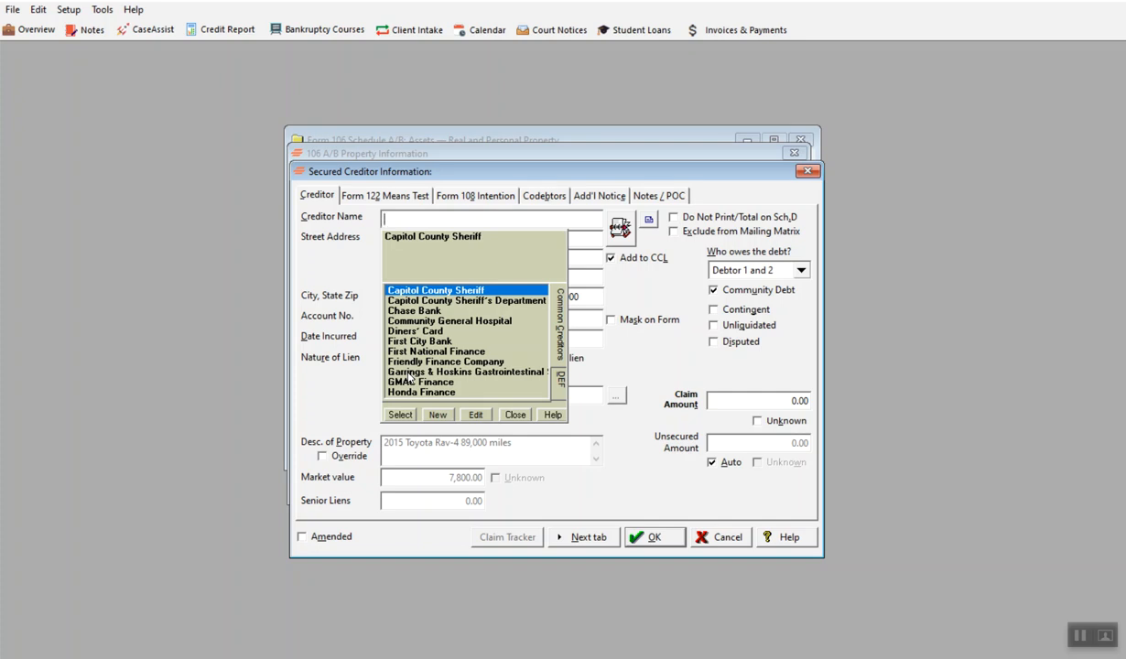
text(Sec)
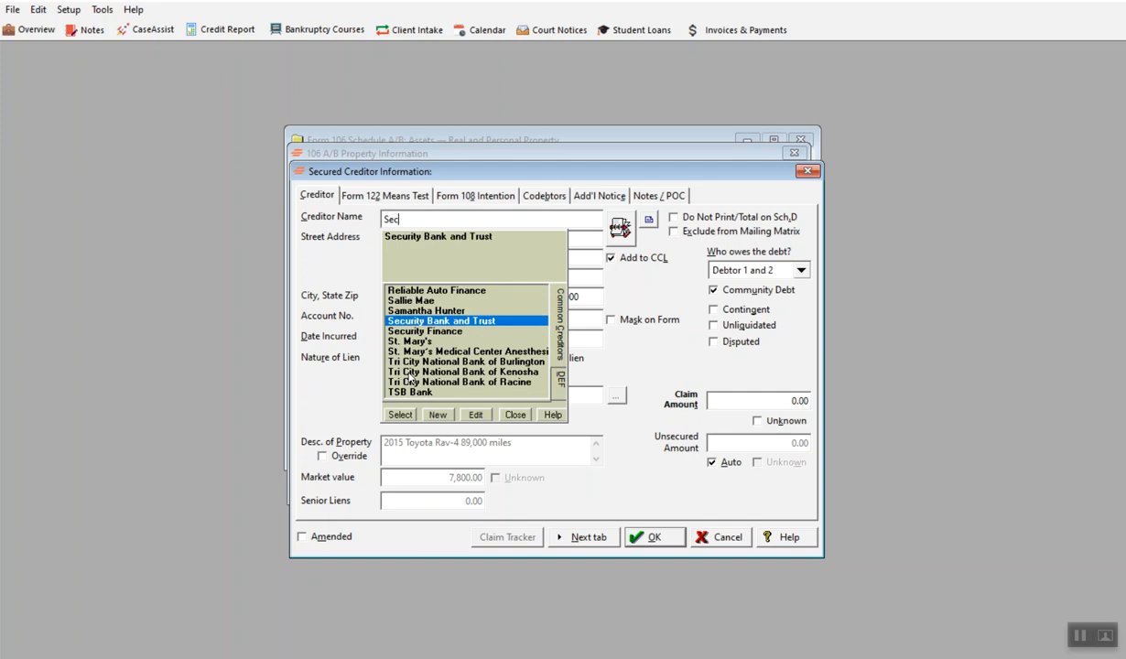
text(urity Finan)
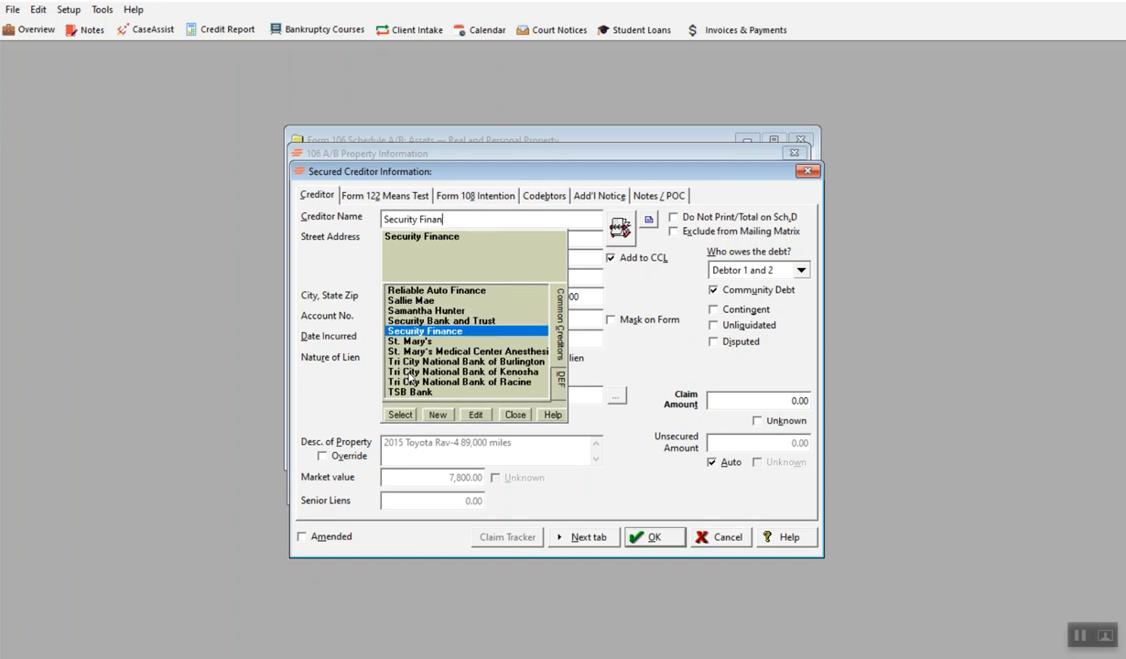
click(440, 331)
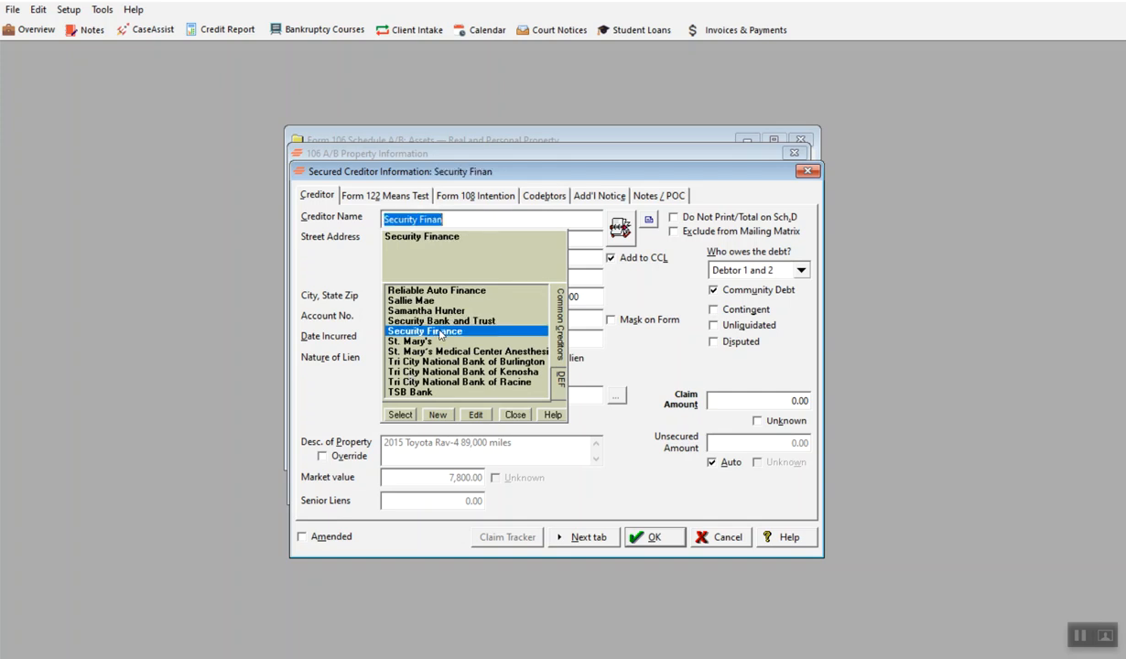
click(399, 415)
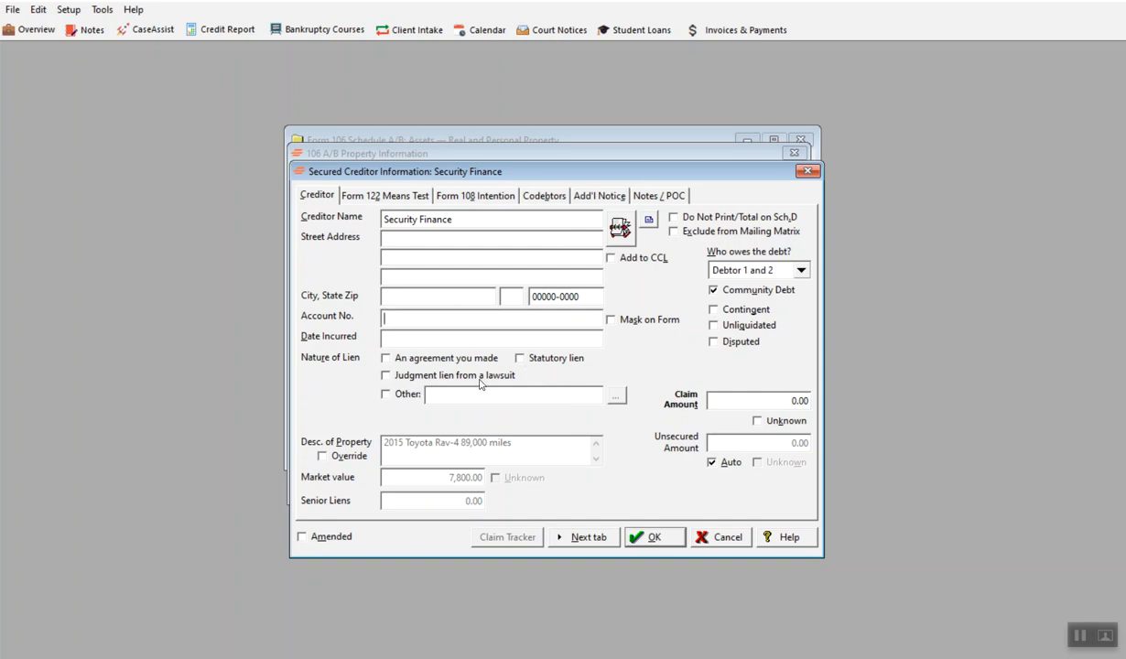
Step: Set the nature of the lien to an agreement you made and the claim amount to 8,900
click(385, 394)
click(608, 395)
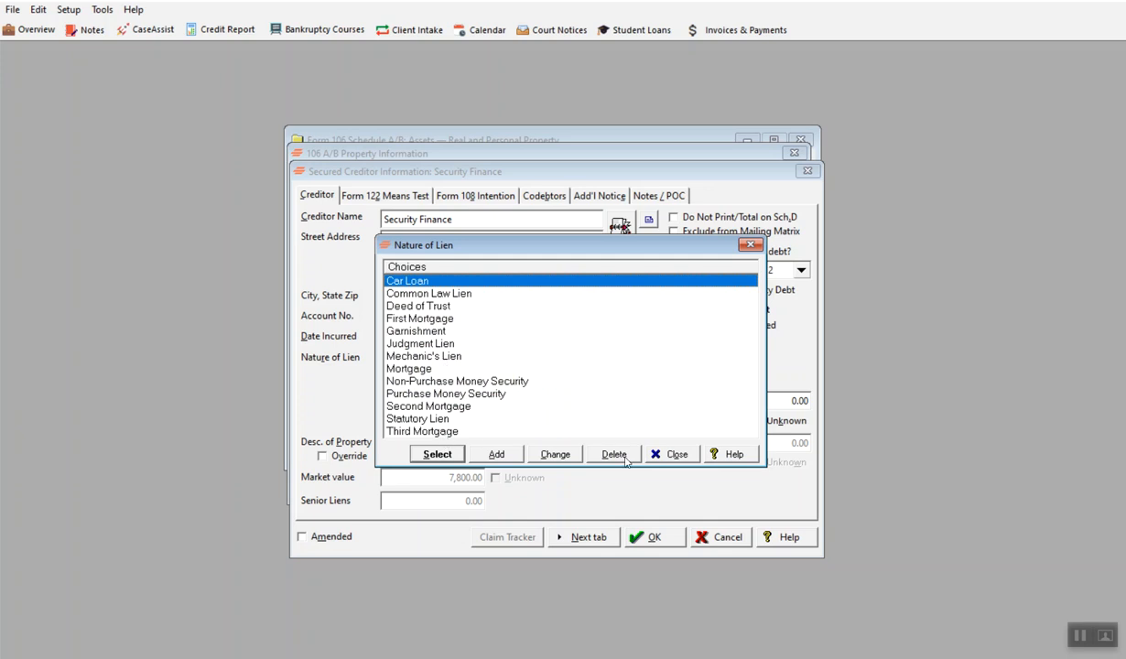
click(674, 454)
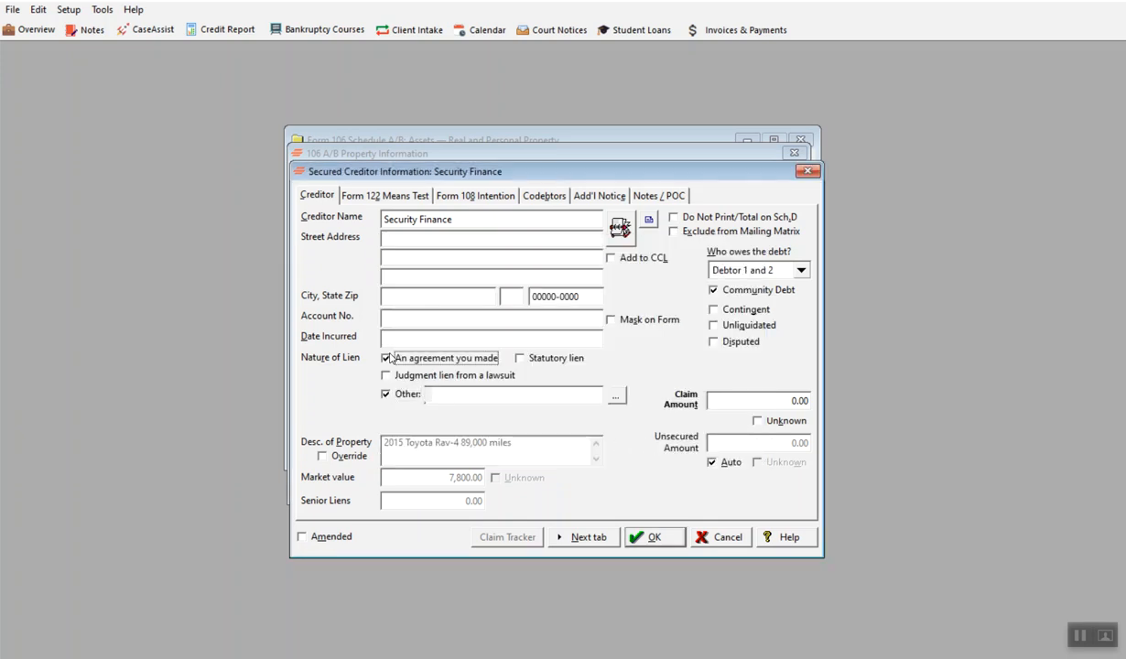
click(385, 394)
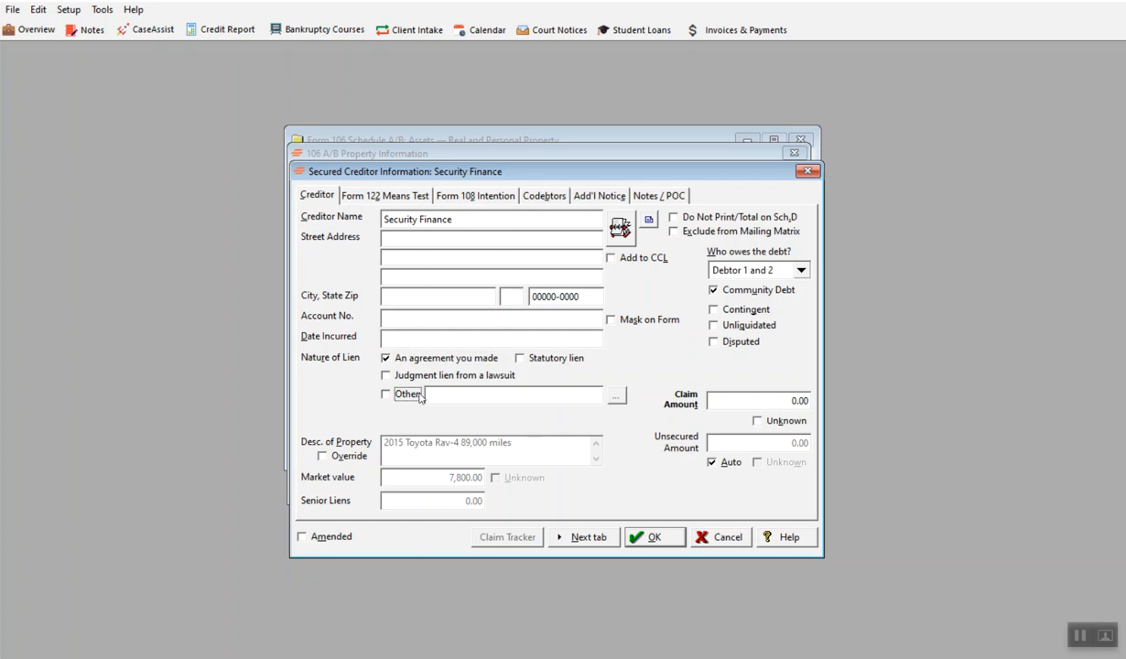
click(778, 401)
Step: Calculate the Security Finance claim's monthly means test payment with a 60-month term and a 6.5 interest rate
click(580, 538)
click(518, 266)
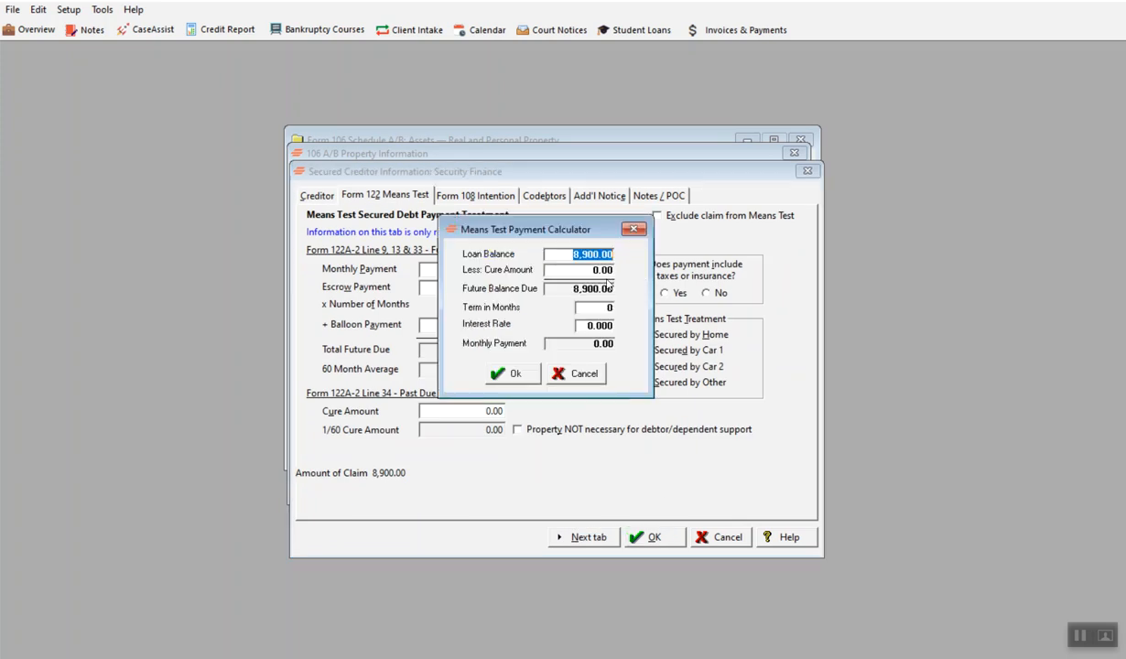
click(609, 307)
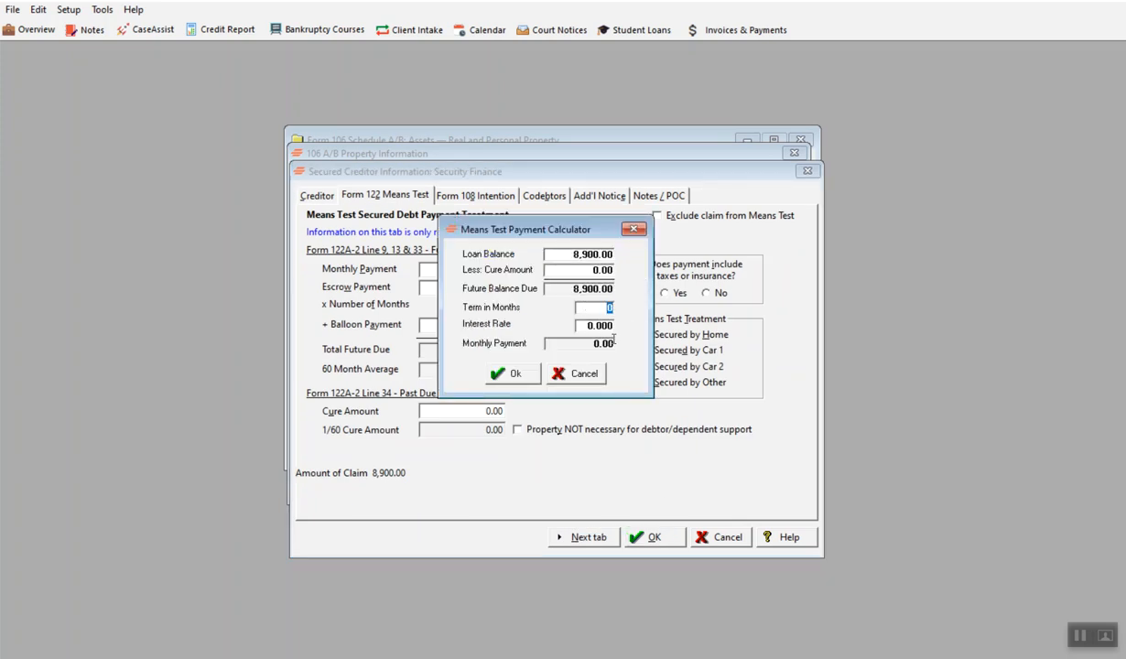
text(60)
key(Tab)
text(6.5)
click(513, 369)
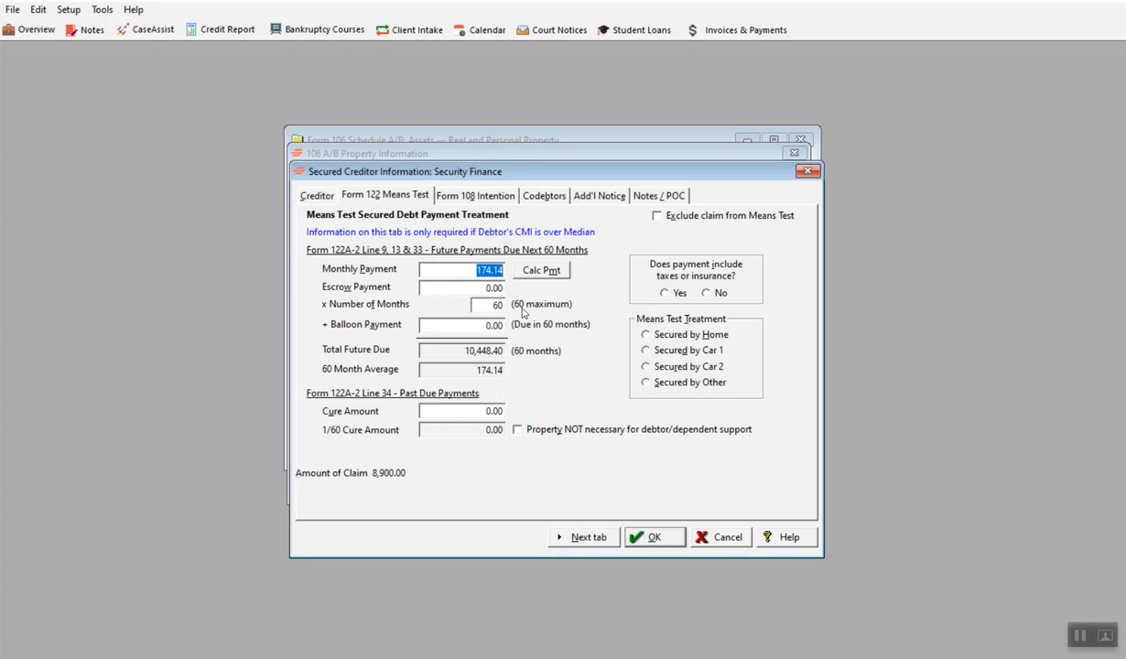
Step: Mark the payment as not including taxes or insurance and set its means test treatment to Secured by Car 2
click(705, 293)
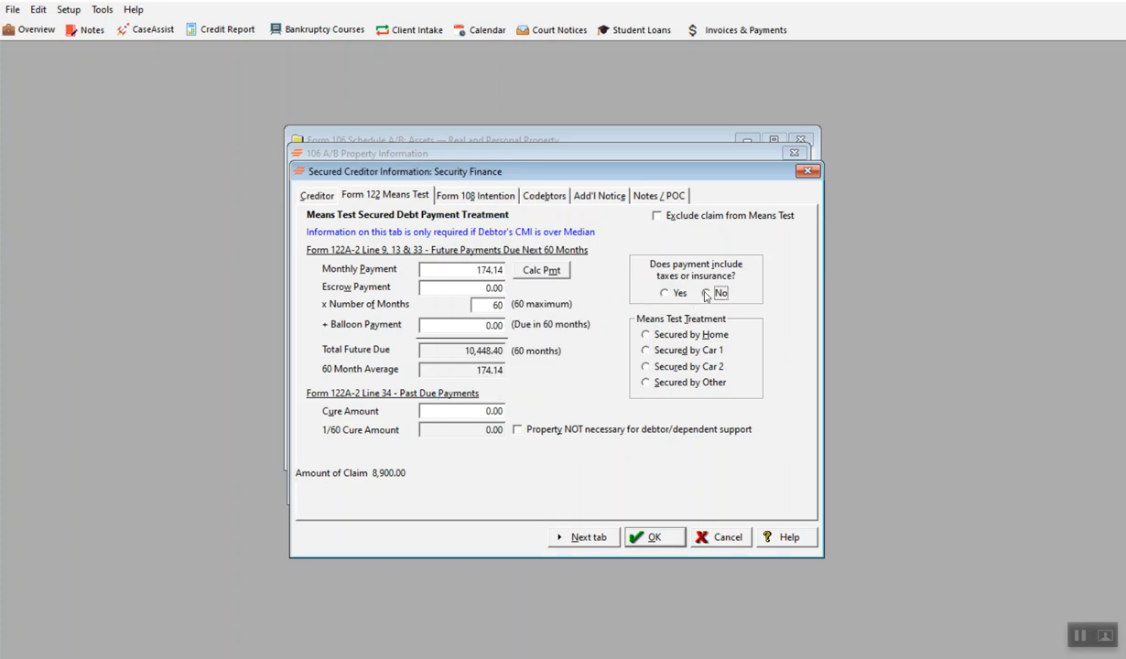
click(645, 366)
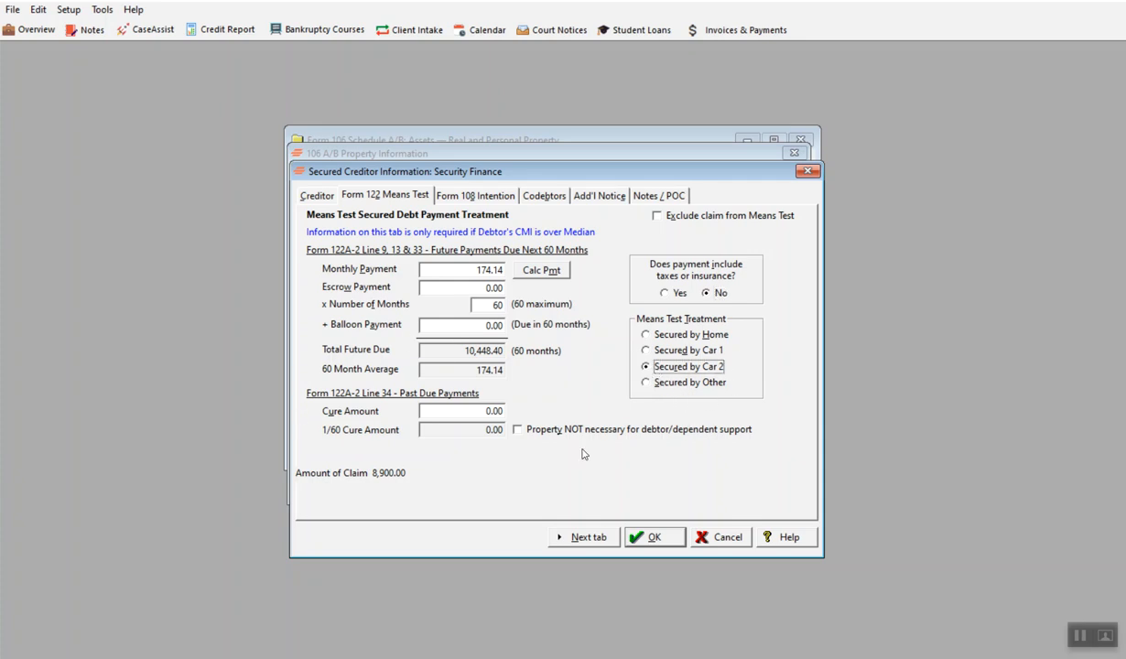
Step: Set the Form 108 intention to Retained, entering into a reaffirmation agreement
click(590, 537)
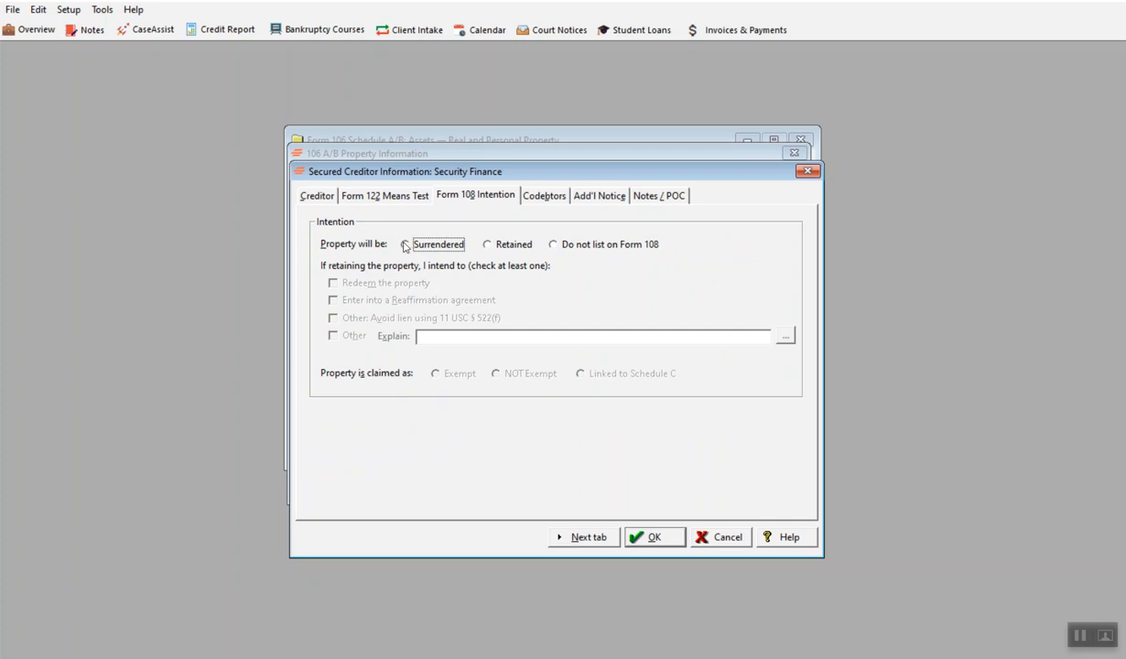
click(487, 245)
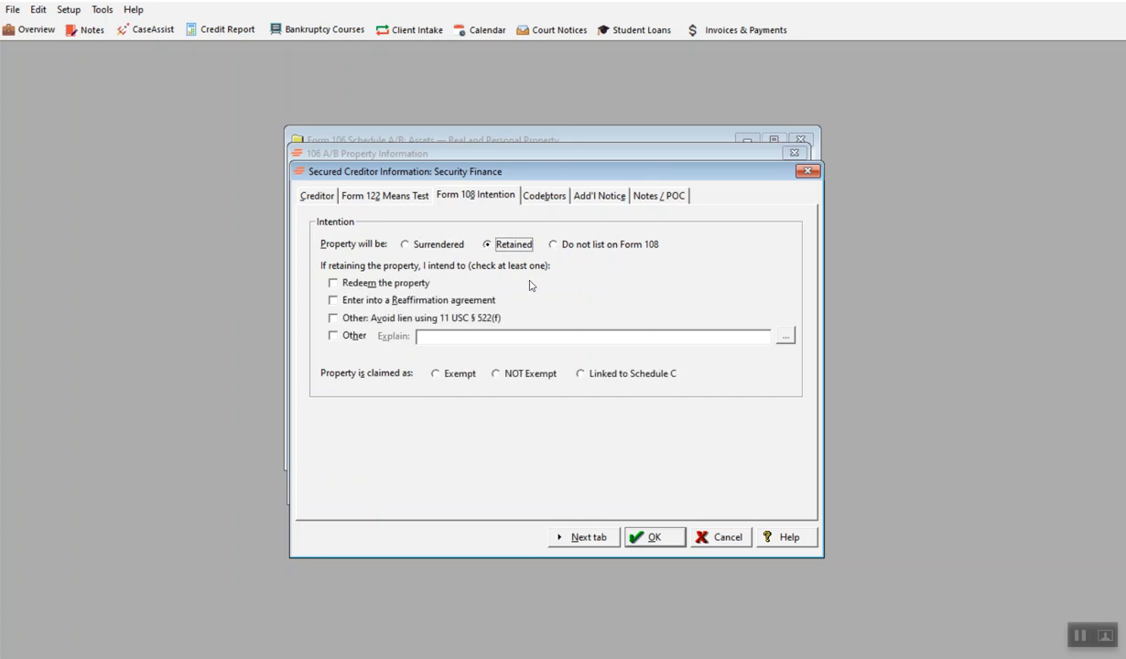
click(331, 300)
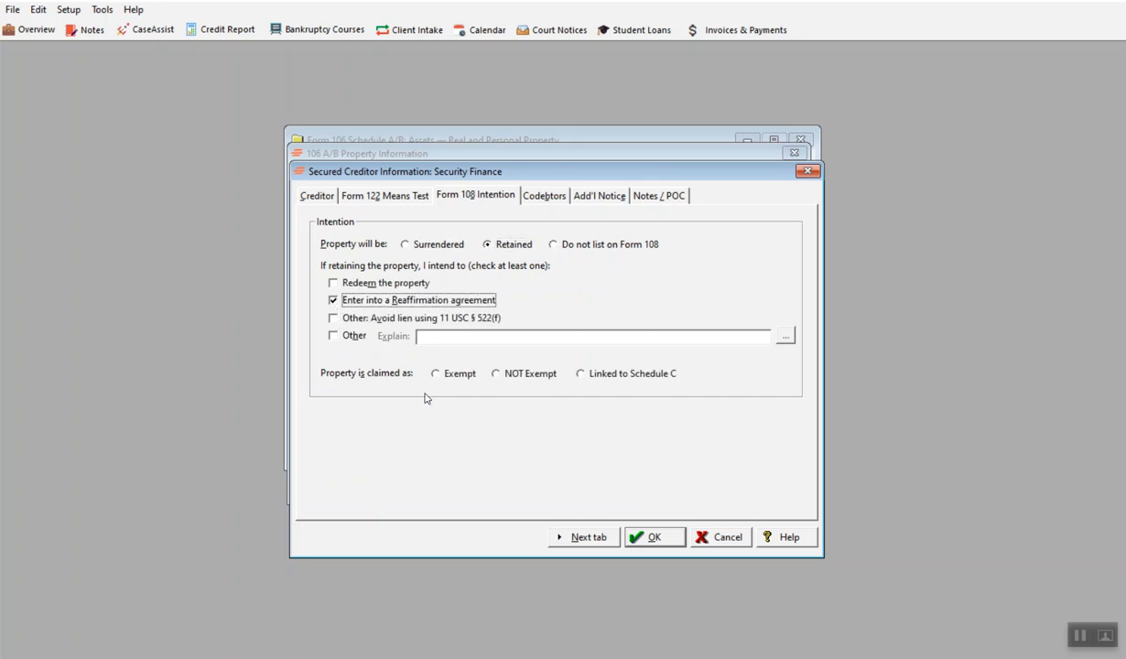
click(333, 335)
click(332, 299)
click(784, 337)
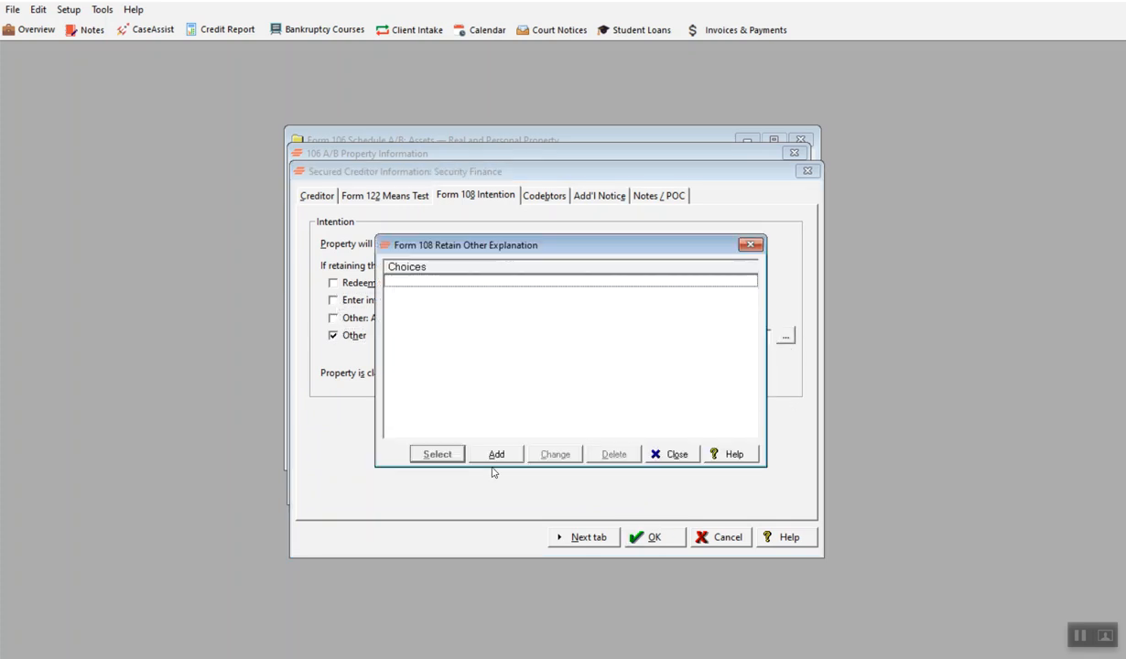
click(749, 245)
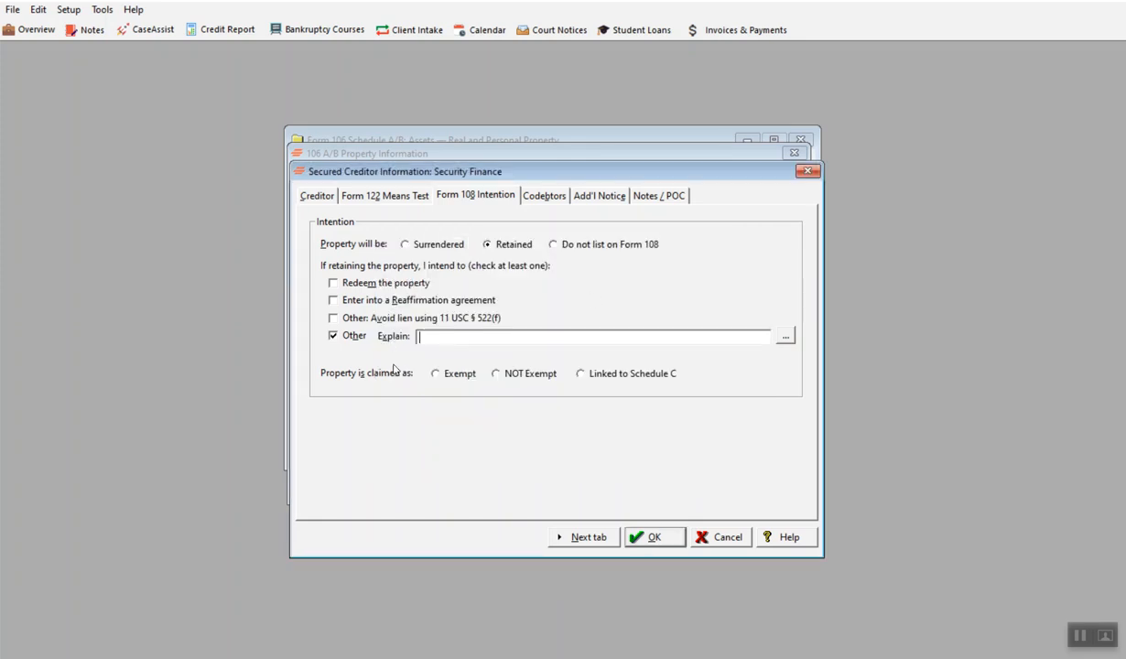
click(330, 299)
click(332, 336)
Step: Go through the creditor's codebtors and additional notice parties and try to save the creditor
click(565, 534)
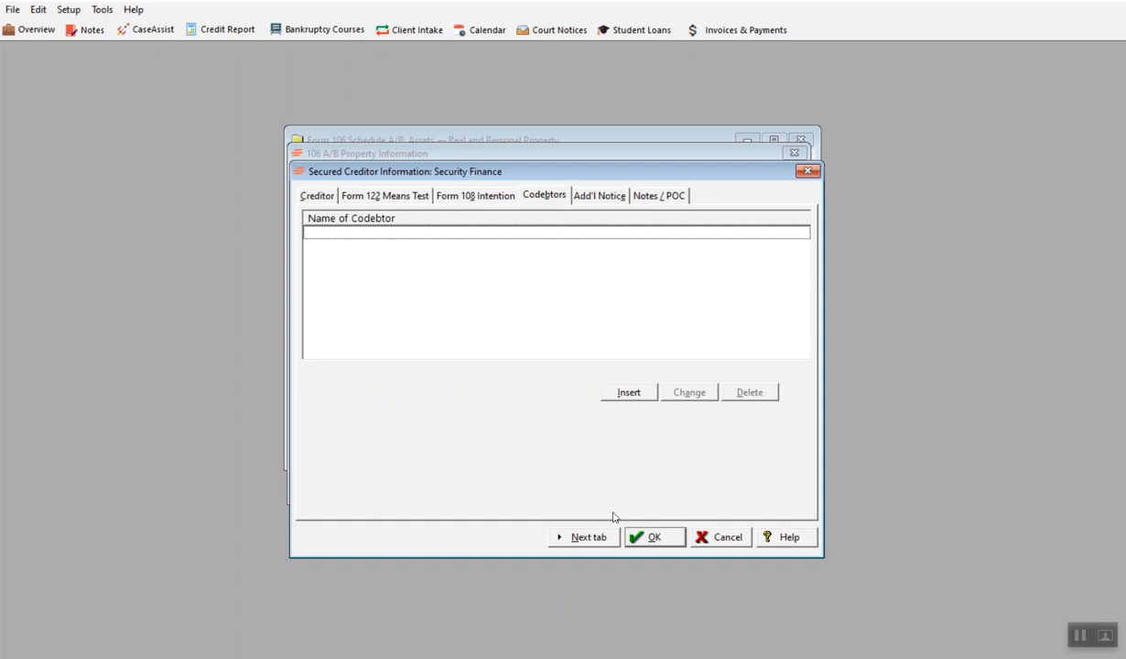
click(579, 538)
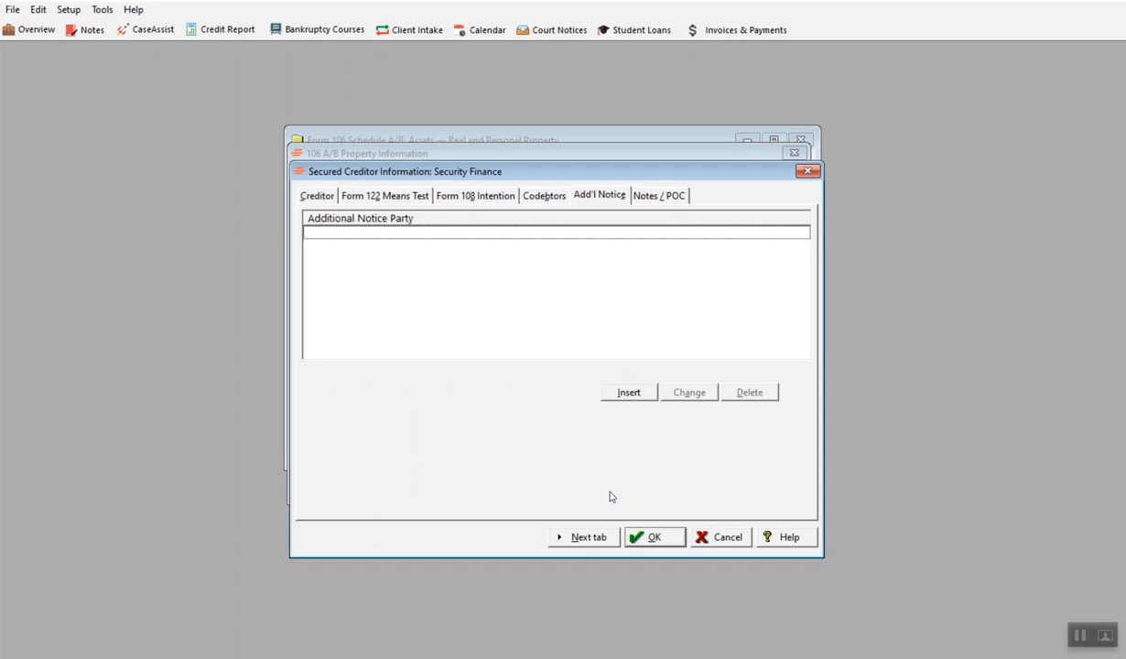
click(648, 537)
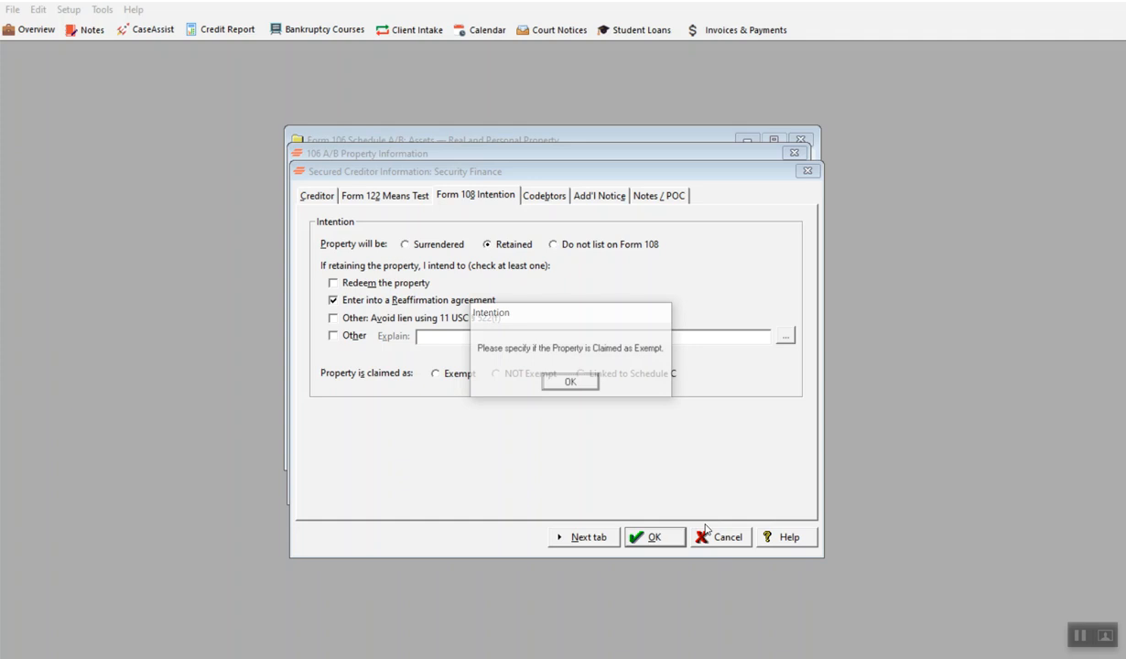
click(570, 383)
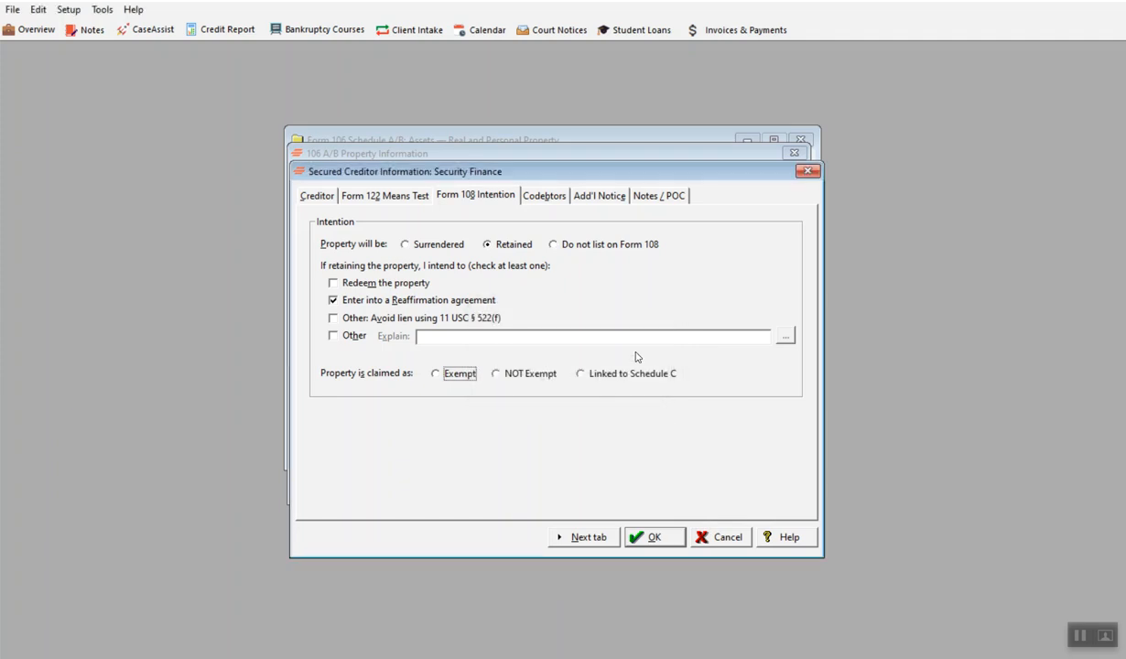
click(601, 538)
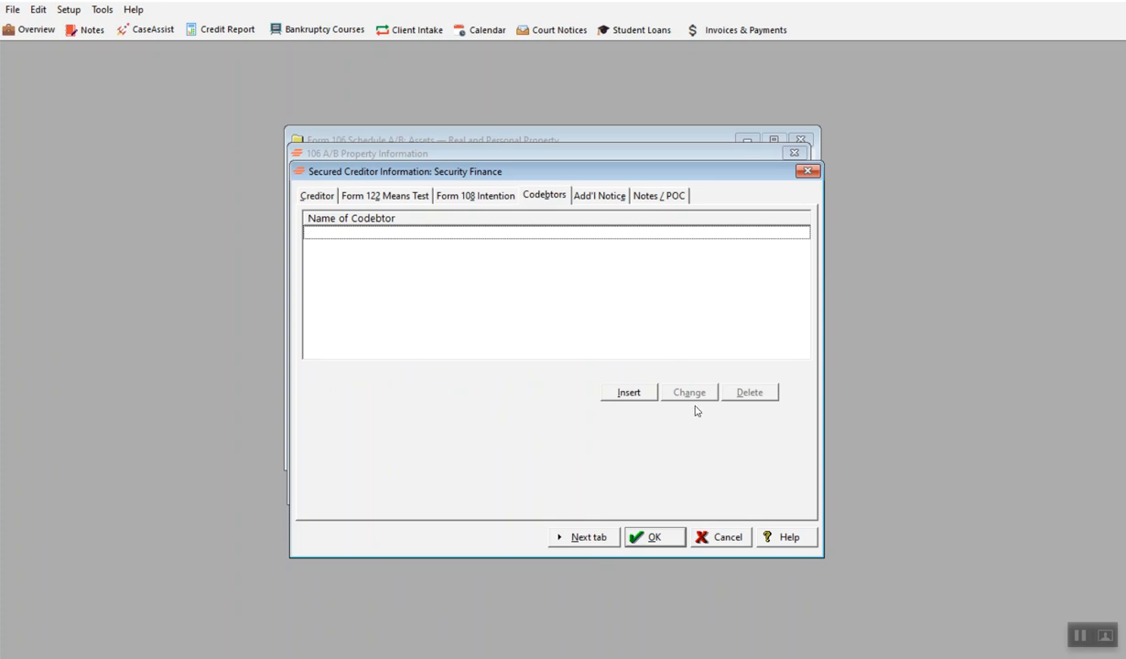
click(600, 543)
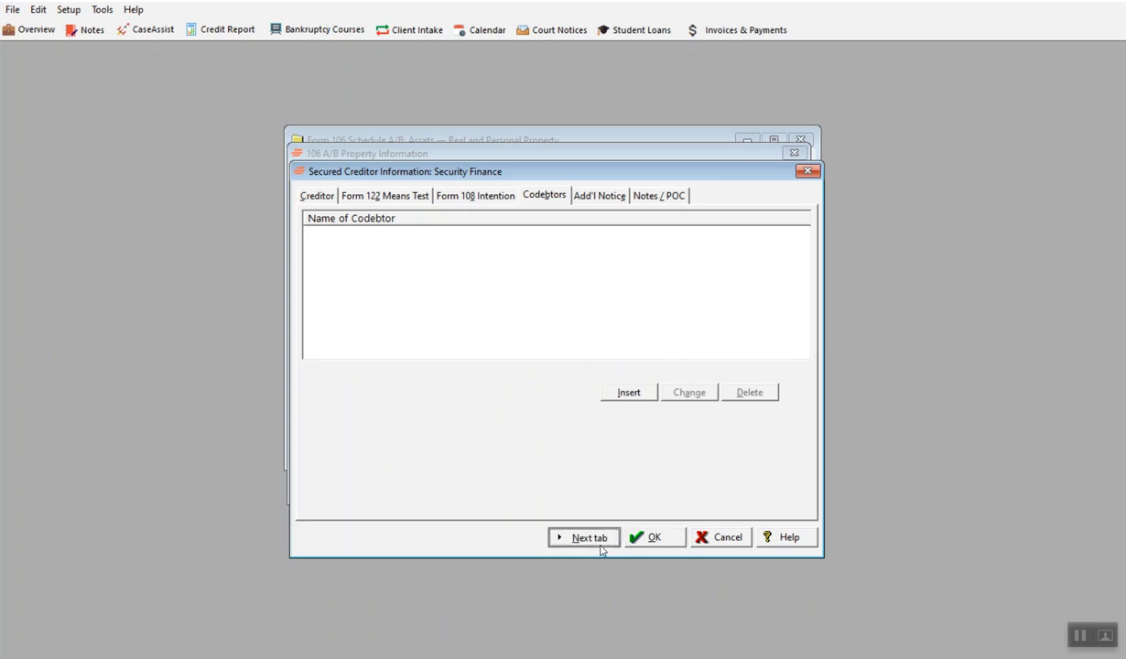
click(652, 538)
click(567, 380)
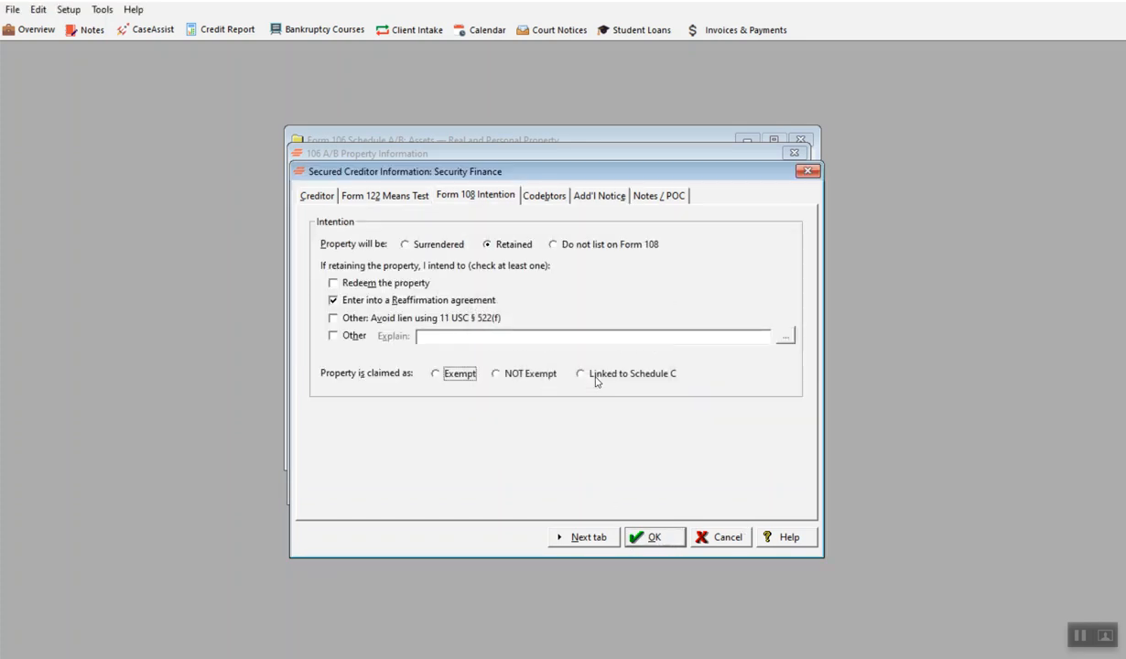
Step: Set the property's exemption claim to Linked to Schedule C, and save the creditor and the Rav-4 entry
click(577, 373)
click(590, 544)
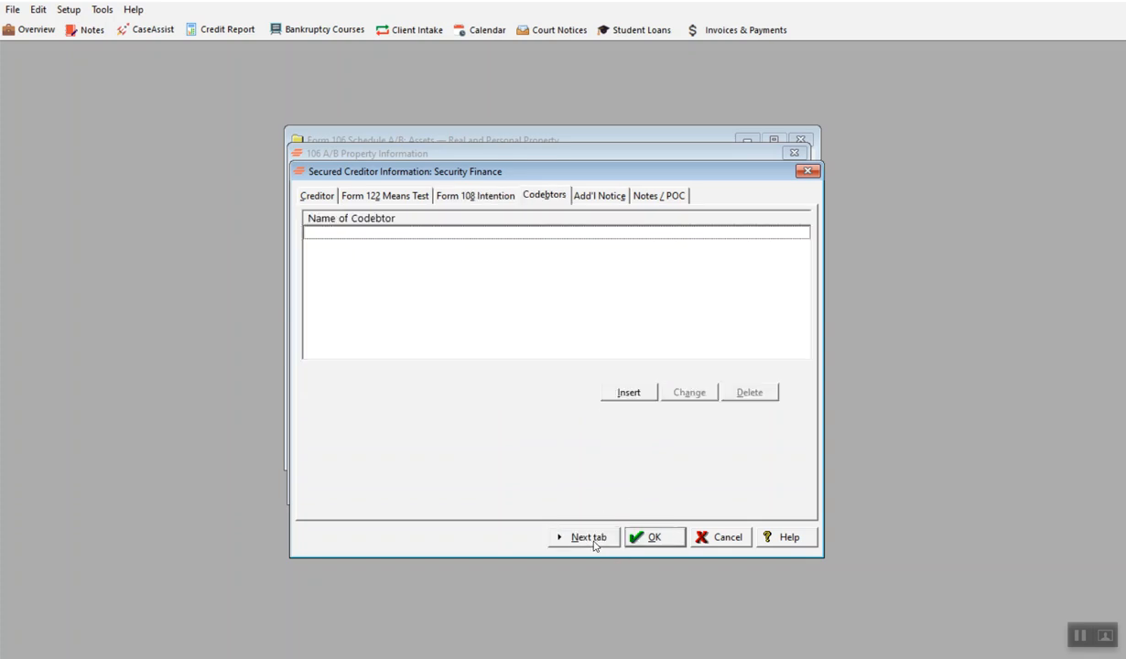
click(641, 539)
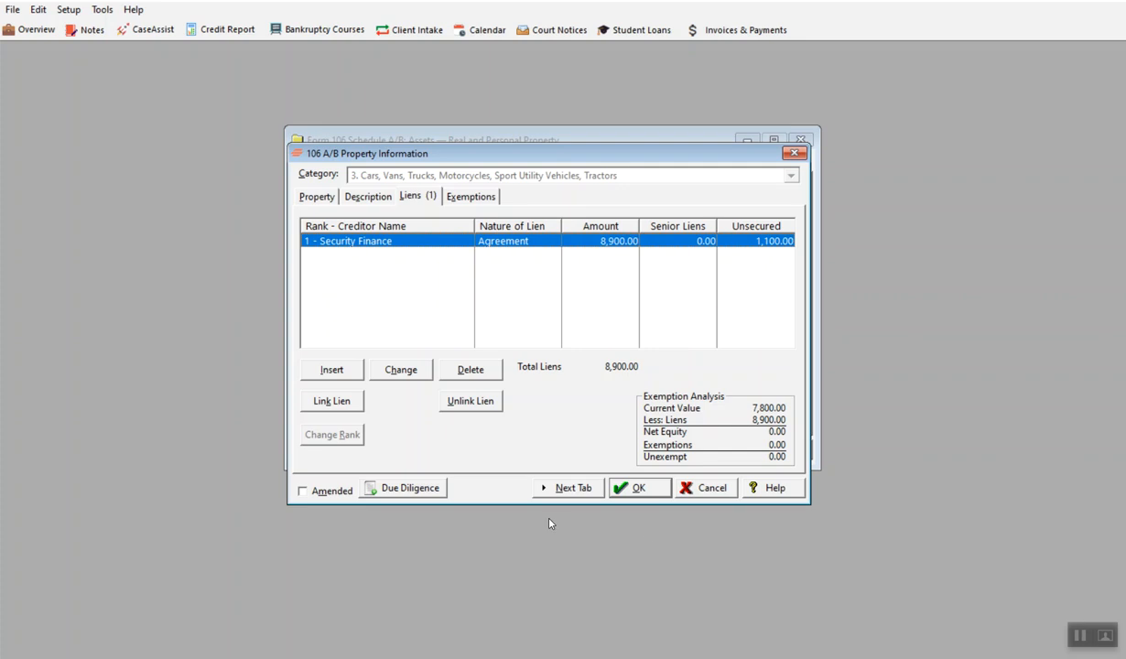
click(631, 489)
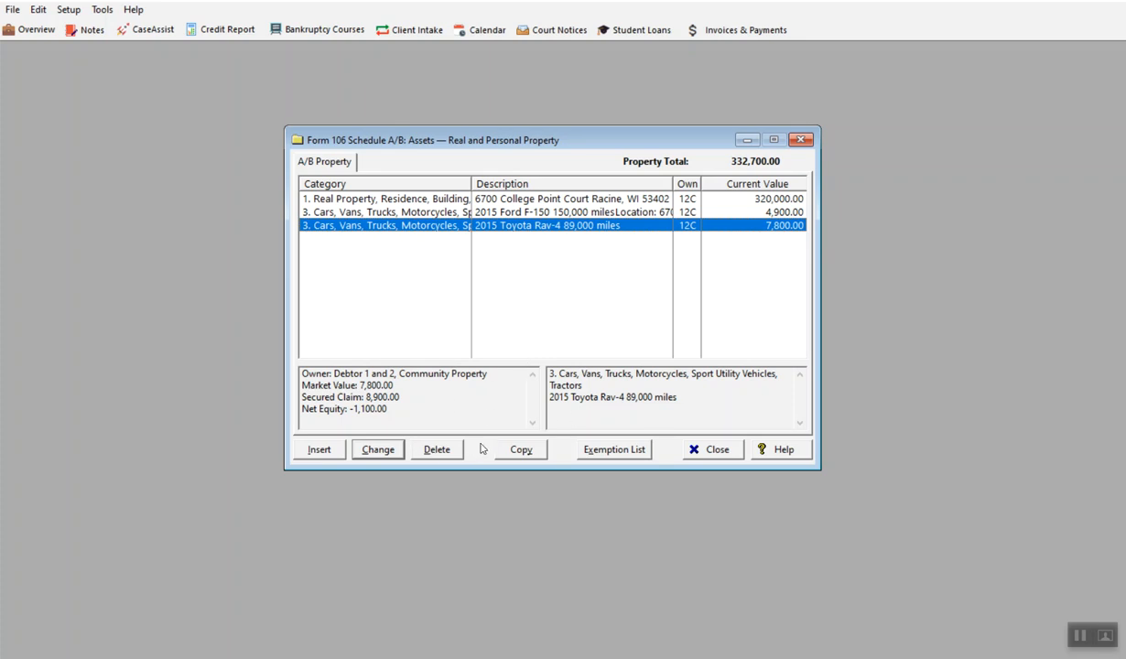
Step: Add a property entry in category 6, Household Goods and Furnishings, and fill its specific information with the debtor's address
click(316, 443)
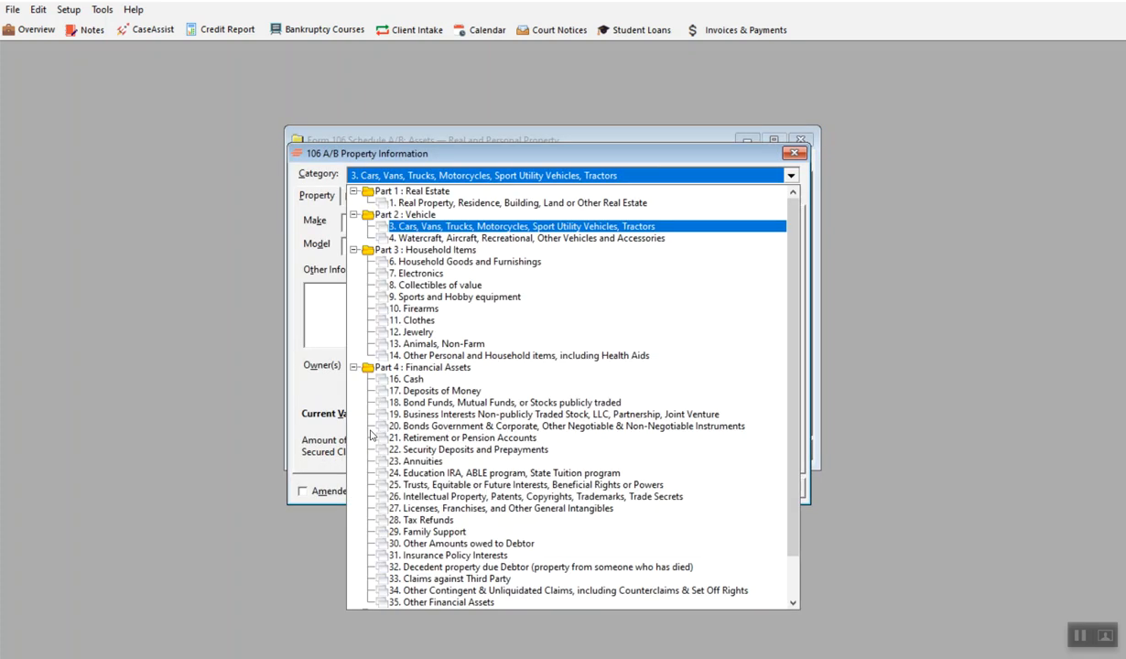
click(437, 265)
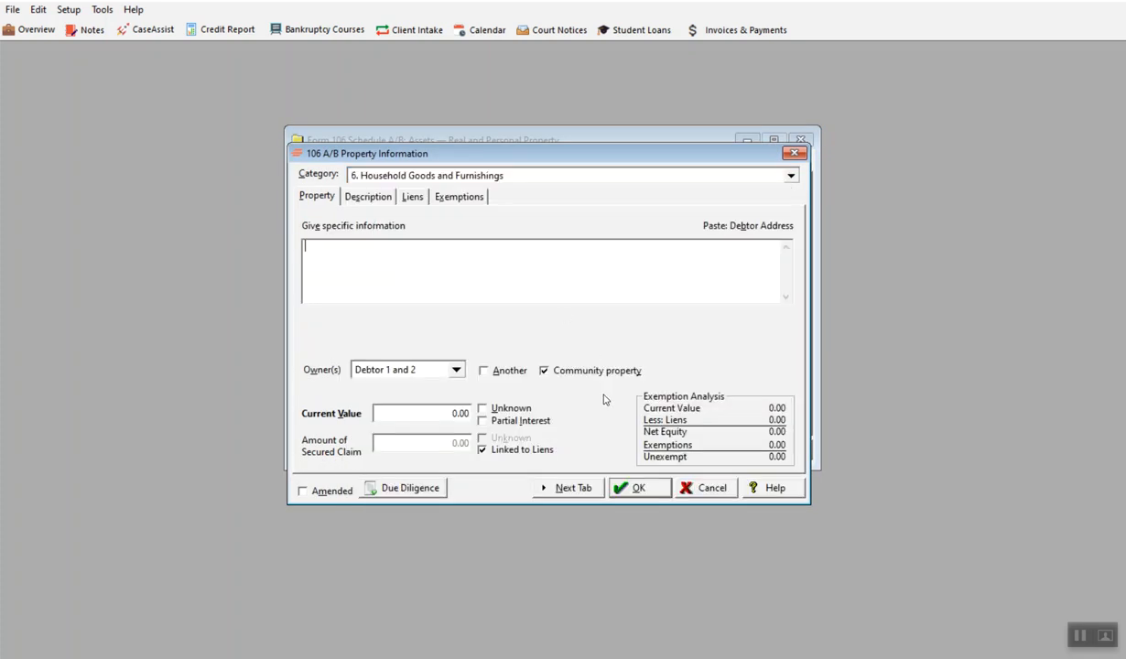
click(791, 177)
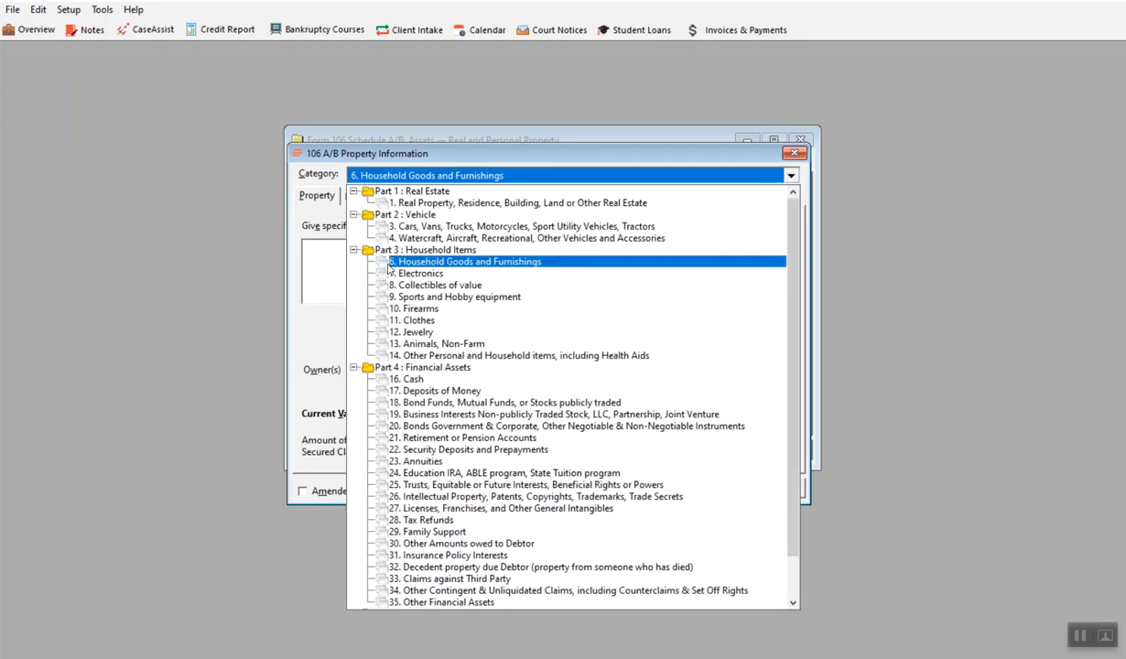
click(344, 267)
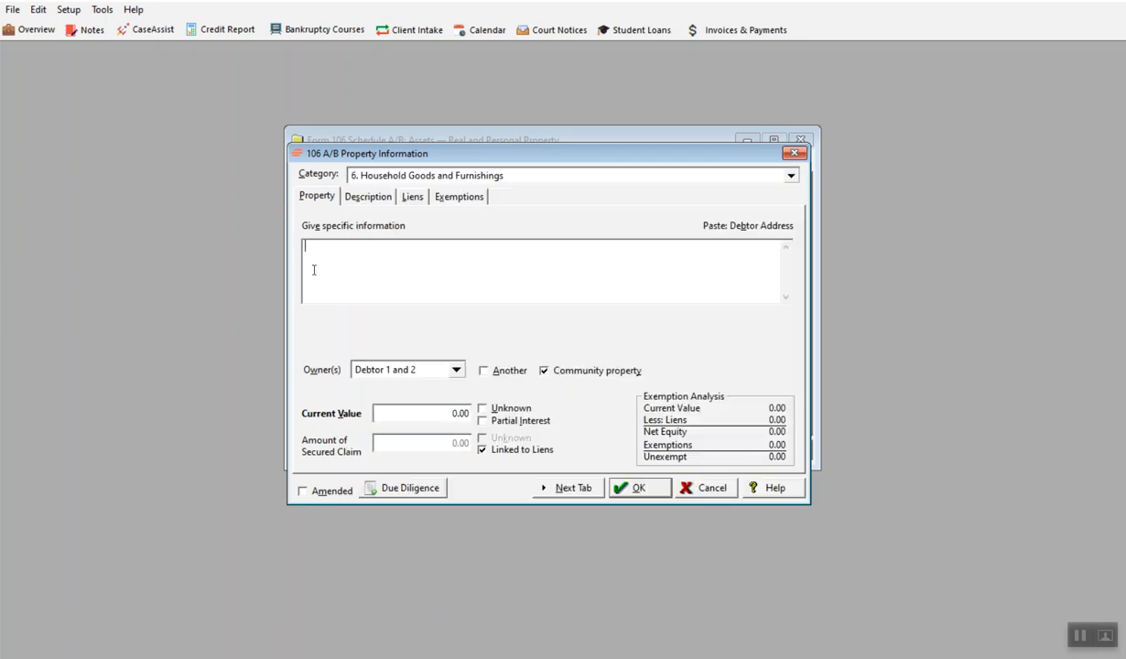
click(743, 226)
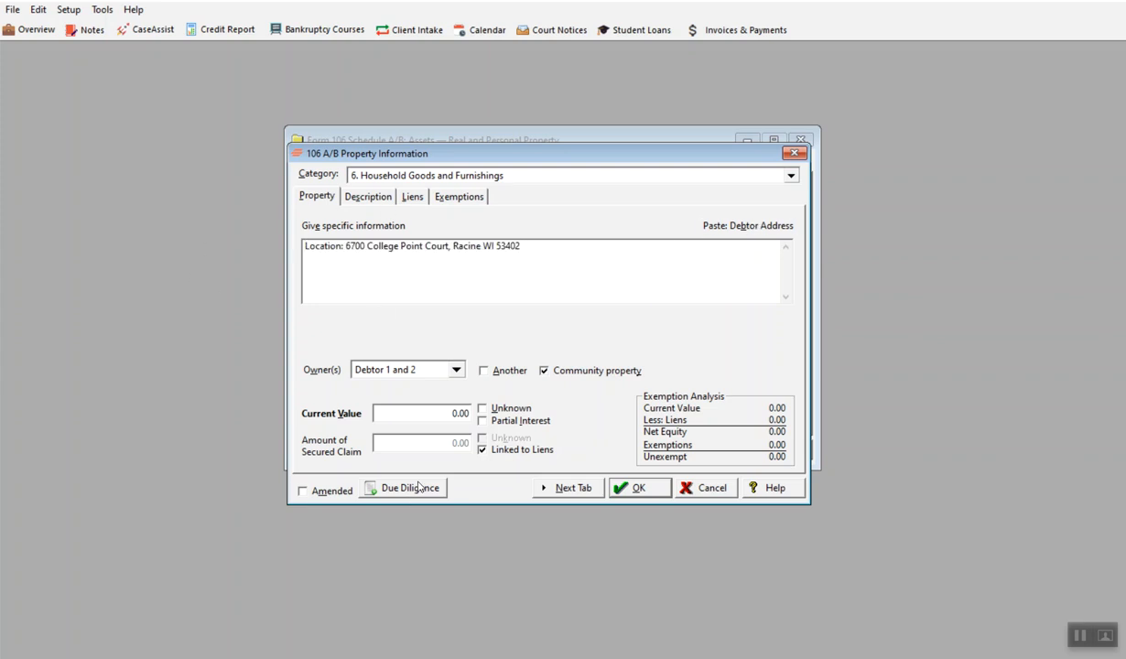
Step: Set the household goods' current value to 4,000 and unlink the secured claim amount from liens
click(469, 415)
text(4,)
text(000)
click(482, 450)
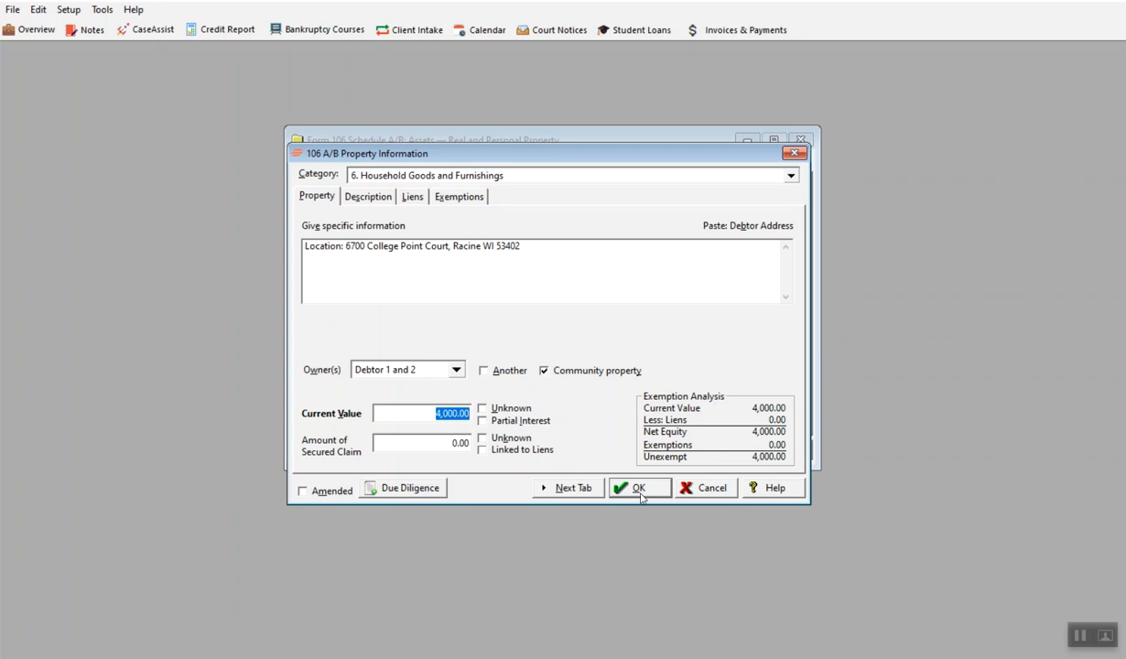
Step: Exempt 4,000 of the household goods under Wis. Stat. § 815.18(3)(d), Consumer goods, and save the exemption and the property entry
click(567, 489)
click(567, 489)
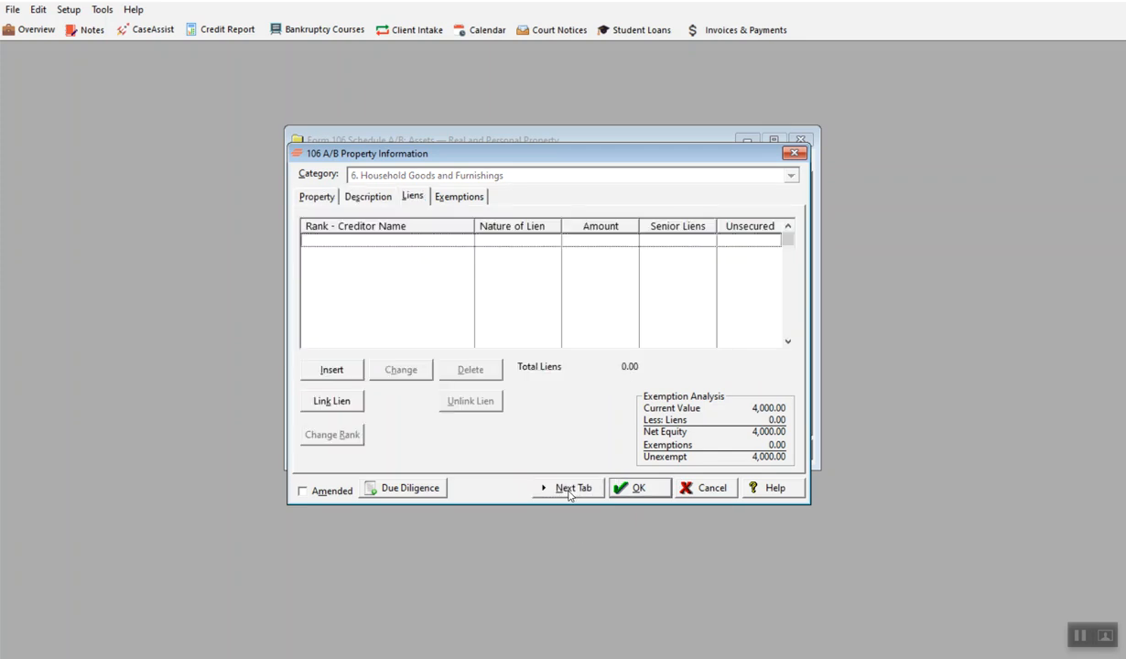
click(568, 489)
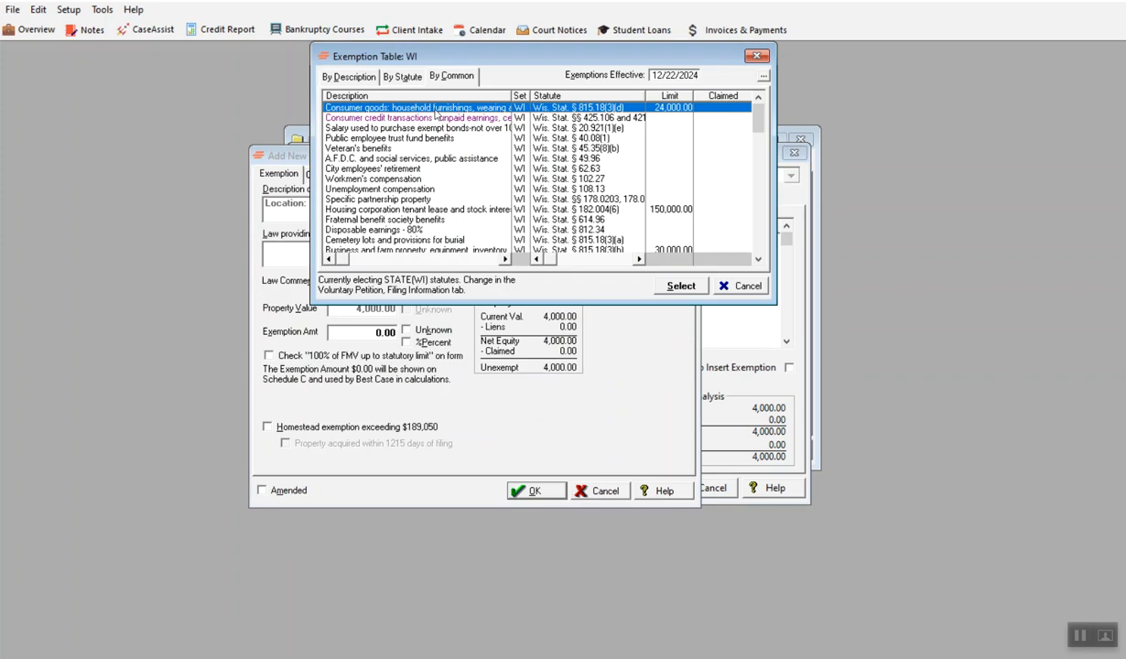
click(680, 286)
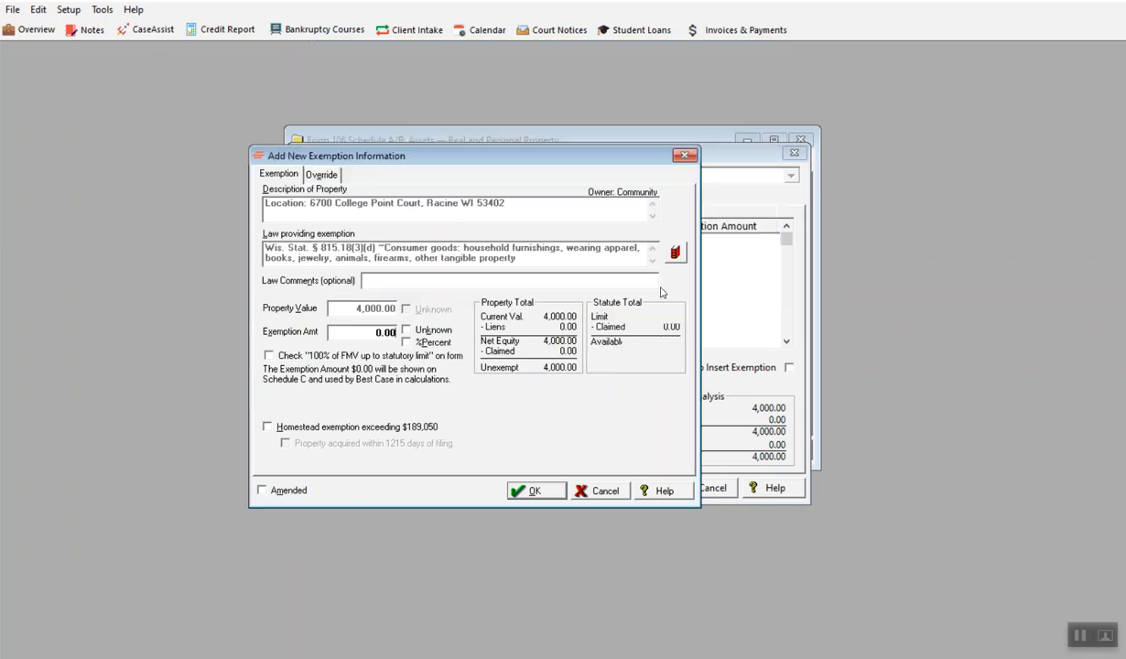
click(538, 492)
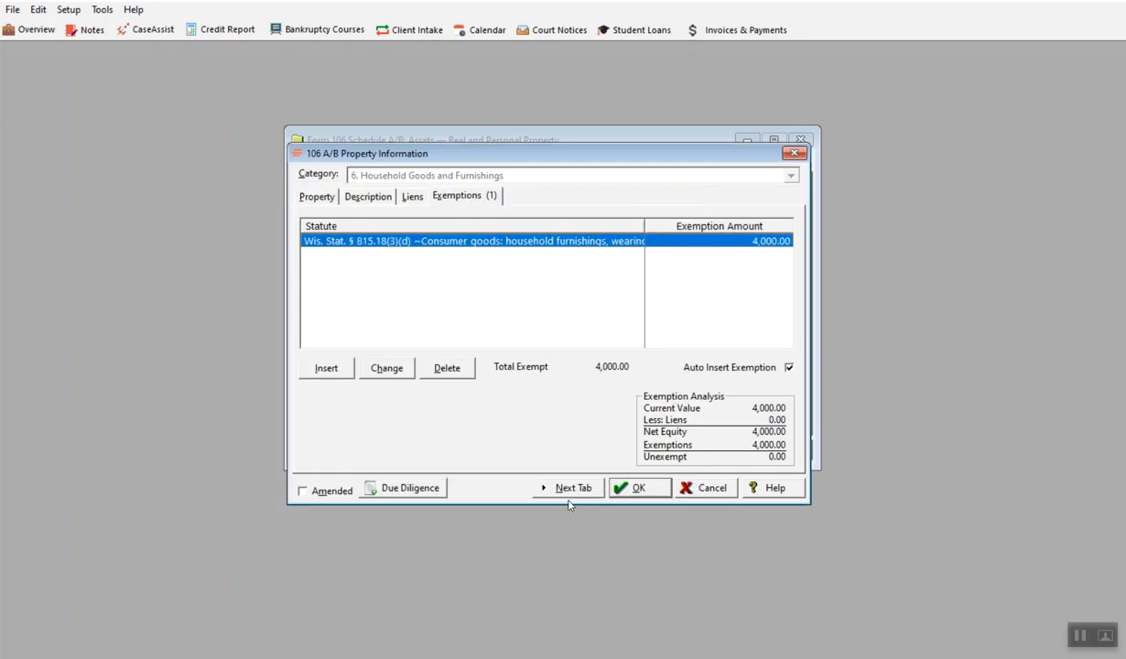
click(632, 488)
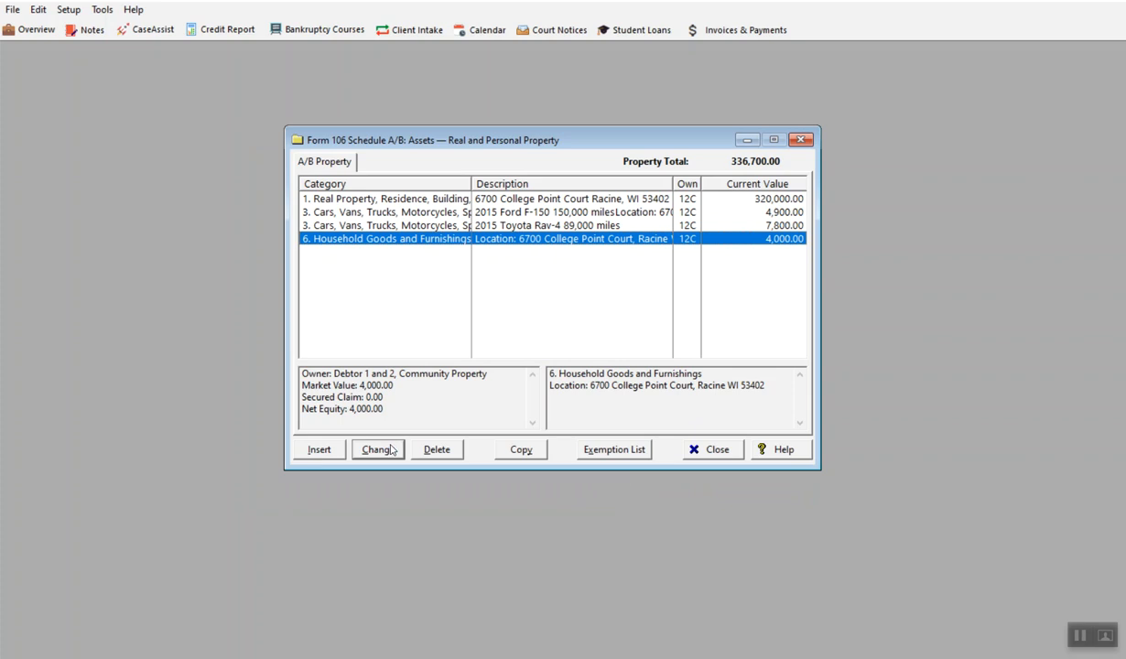
Step: Review the exemption list's property summary for equity, exempt and unexempt amounts, and close it along with Schedule A/B
click(597, 455)
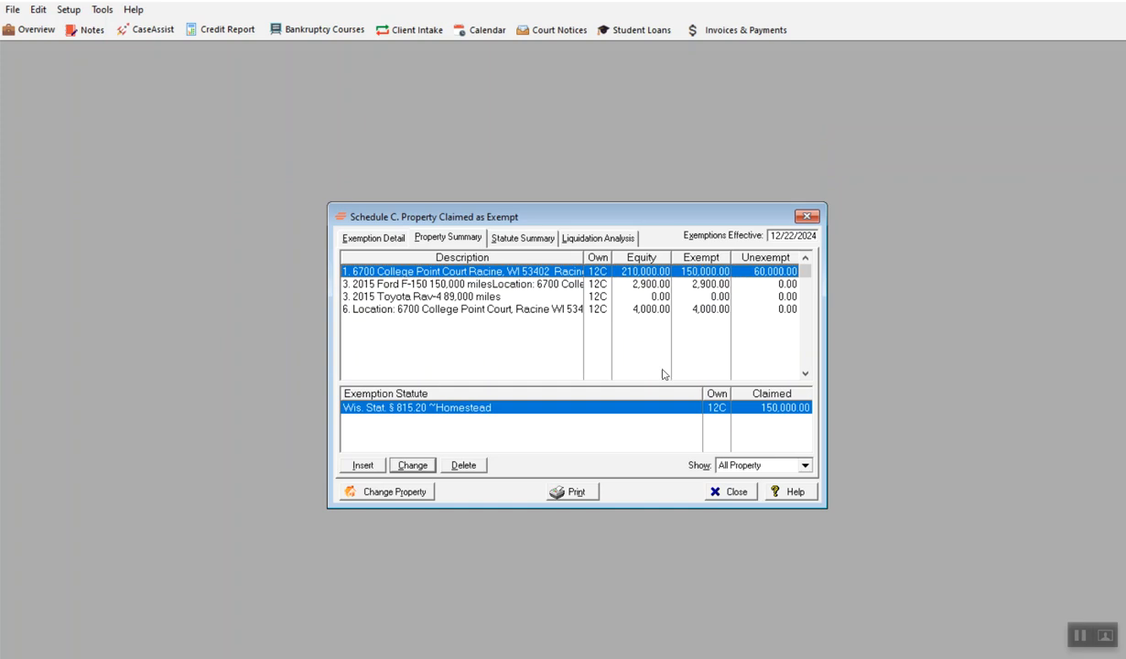
click(729, 492)
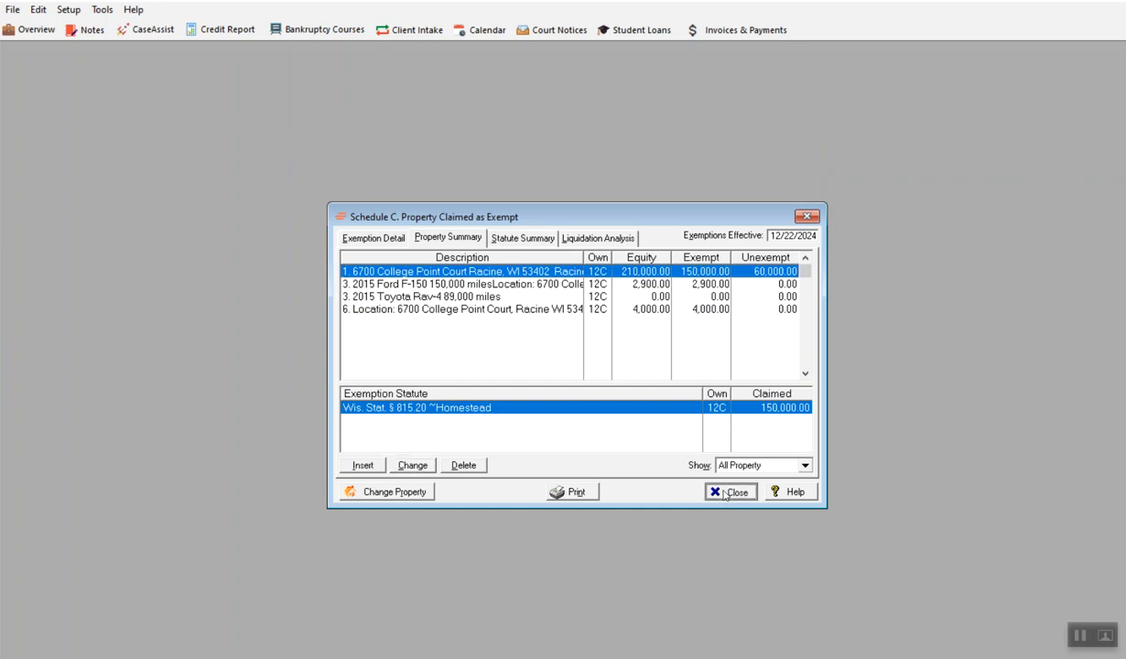
click(719, 454)
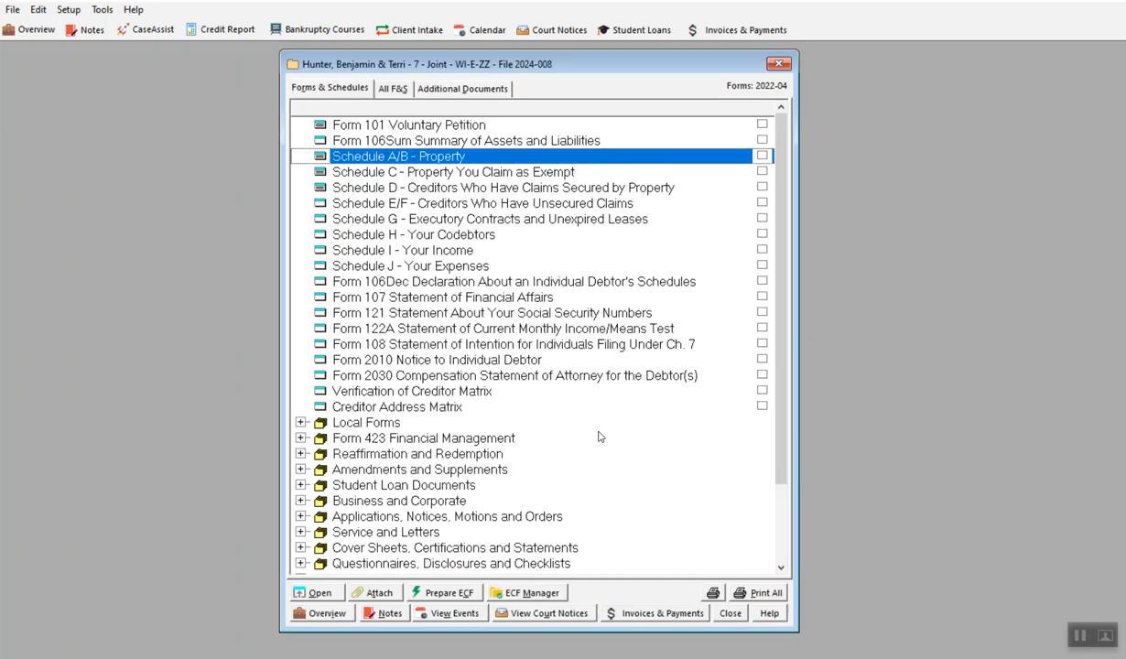
Step: Review the exemption details in Schedule C and the secured creditors in Schedule D, closing each after viewing
double_click(425, 176)
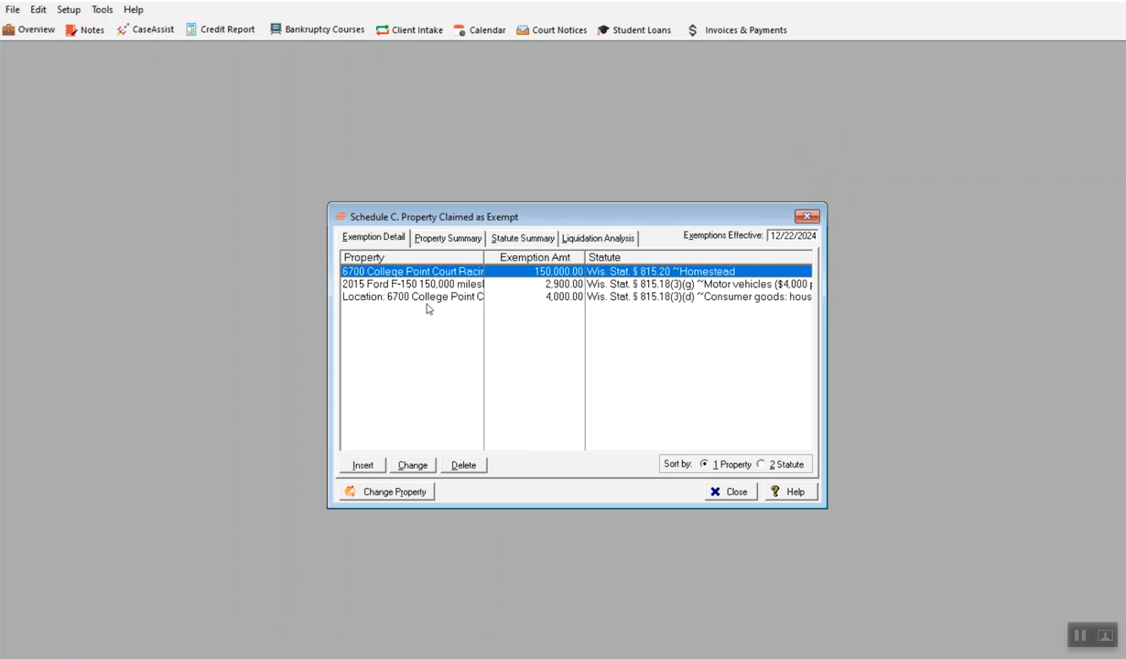
click(449, 286)
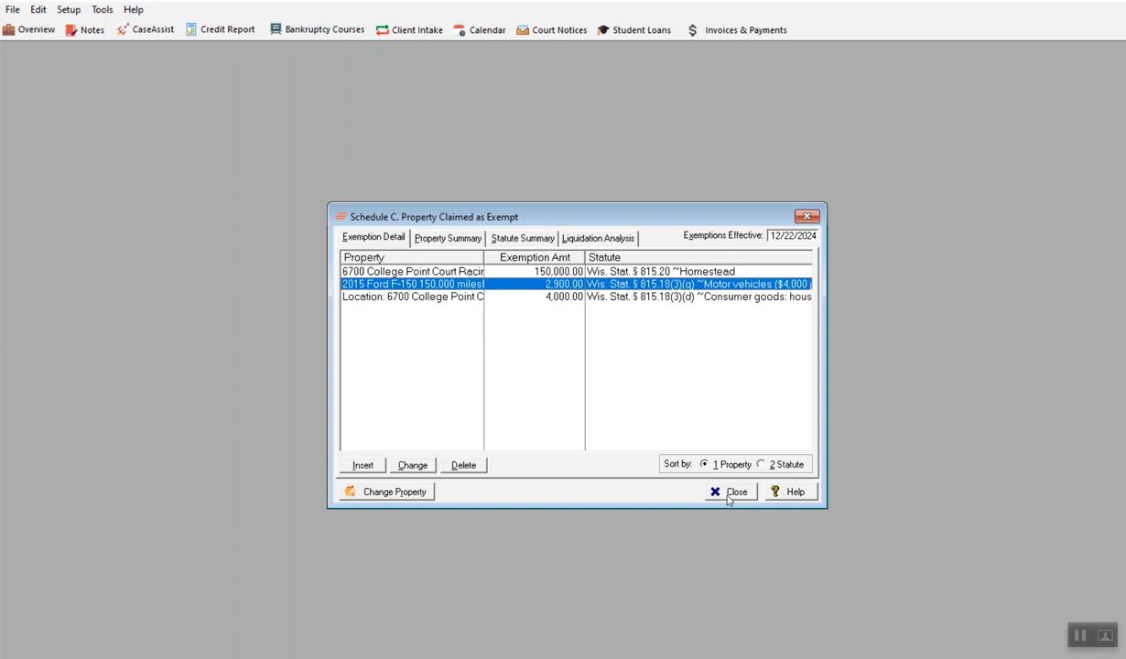
click(735, 491)
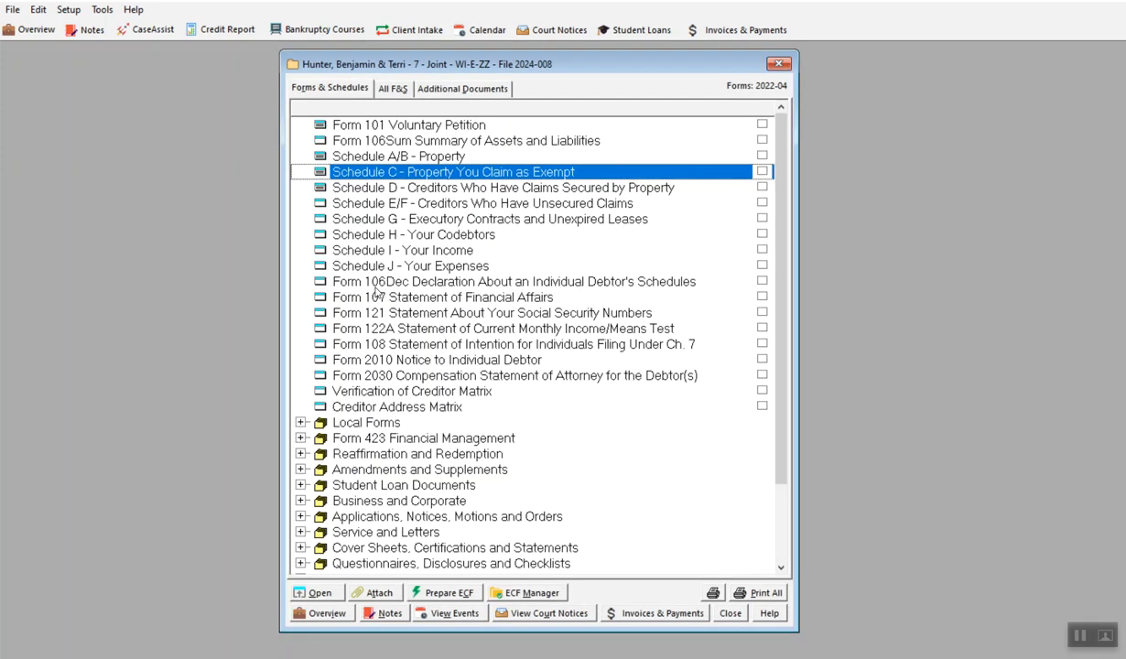
double_click(361, 189)
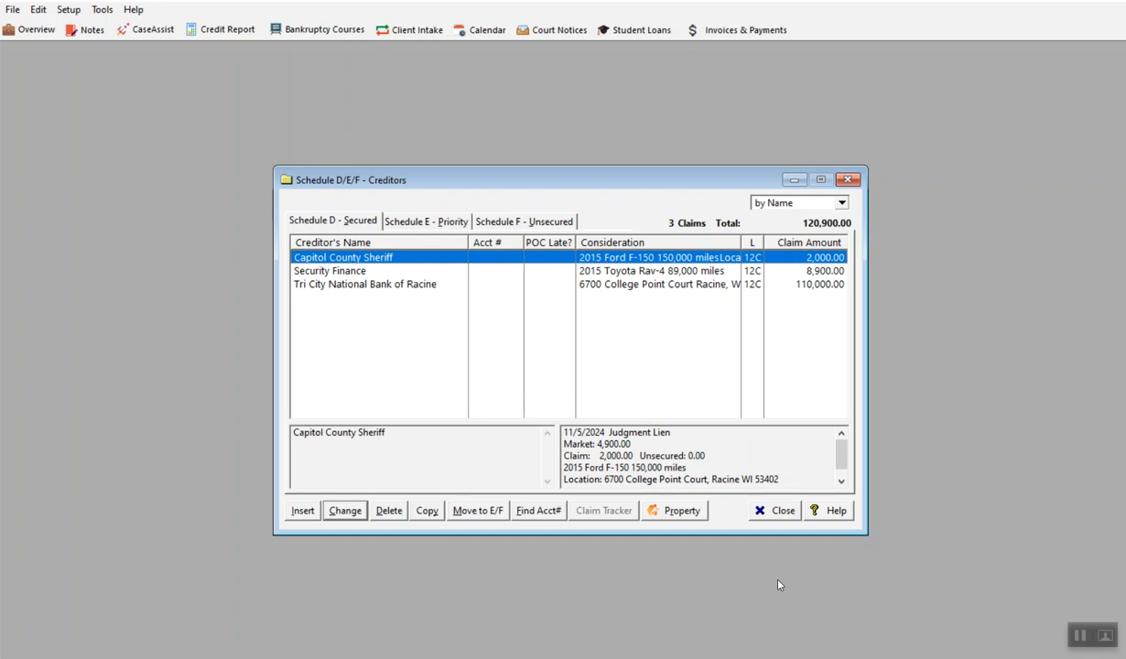
click(776, 514)
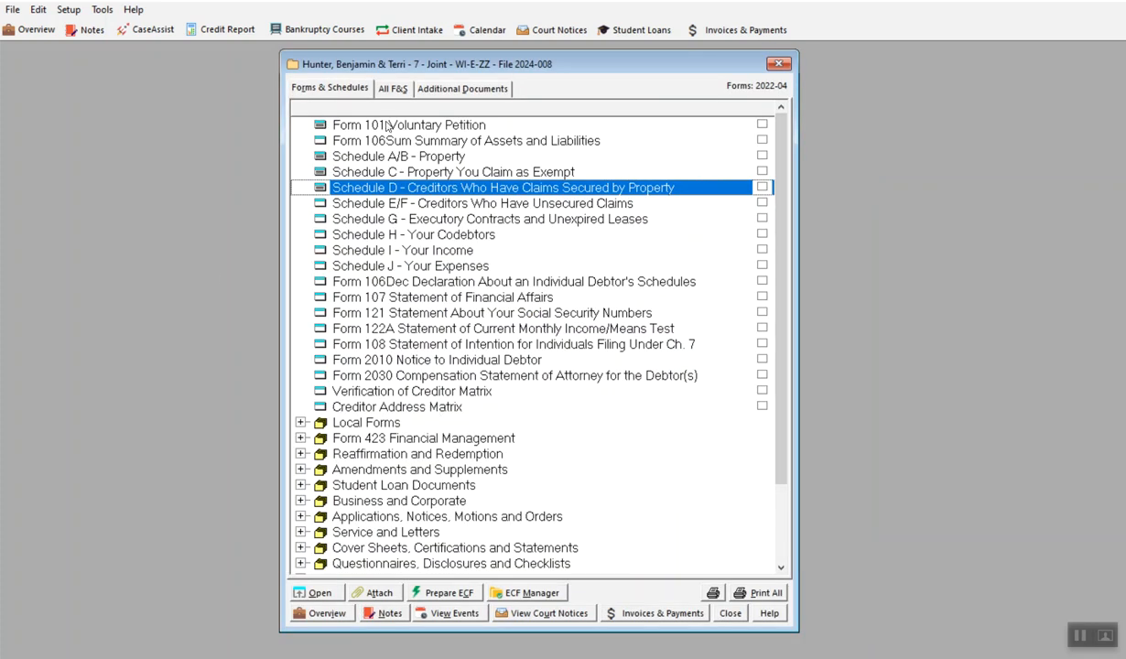
Step: Look through the general, income, median and all-amounts pages of the Form 122A means test, and close the form
double_click(430, 329)
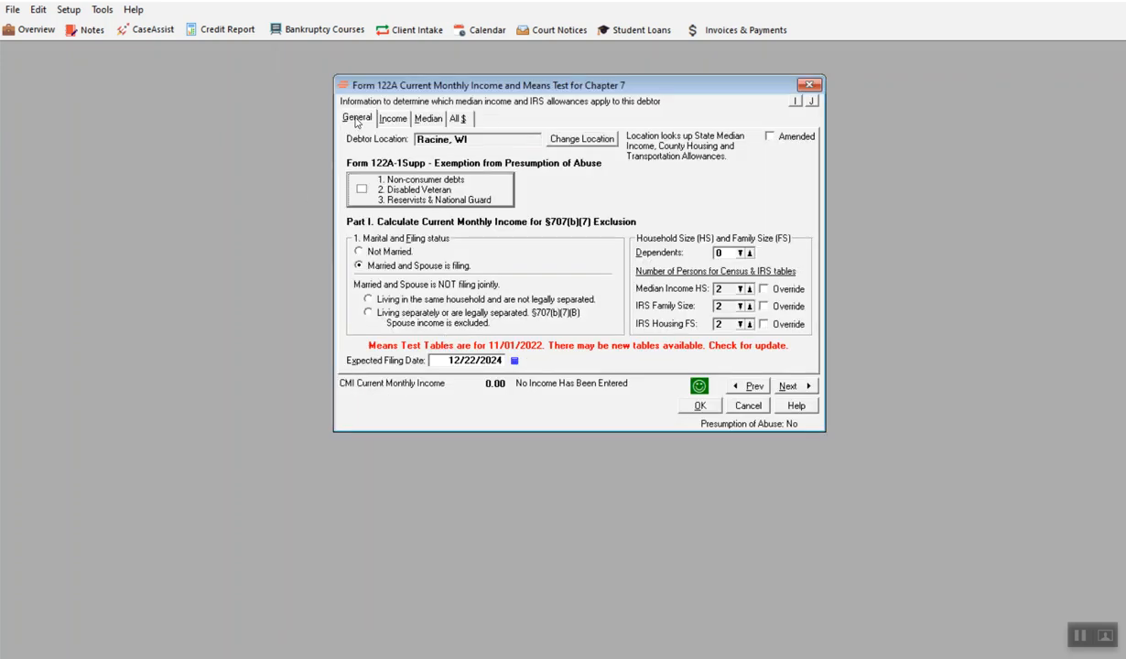
click(512, 361)
click(564, 366)
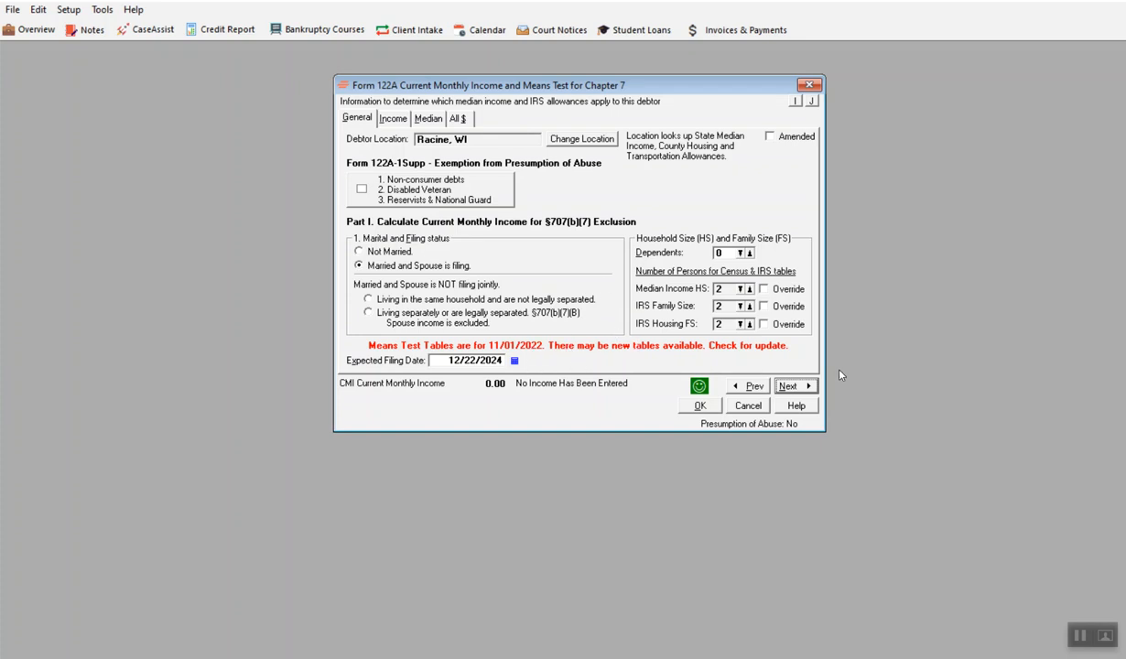
click(789, 386)
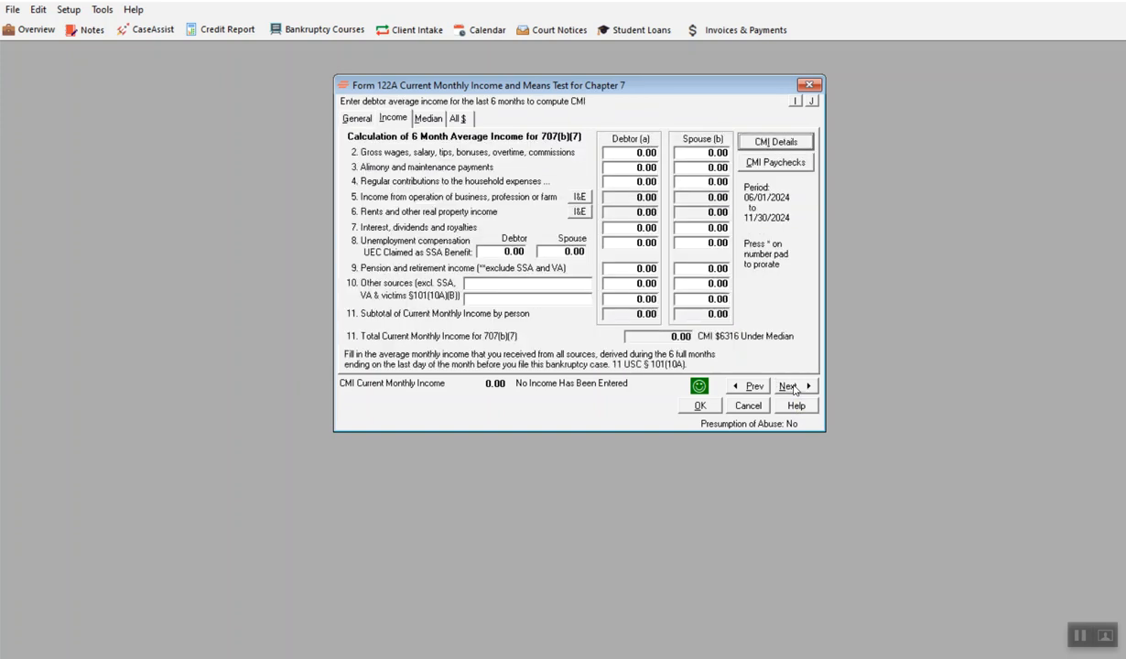
click(789, 386)
click(789, 386)
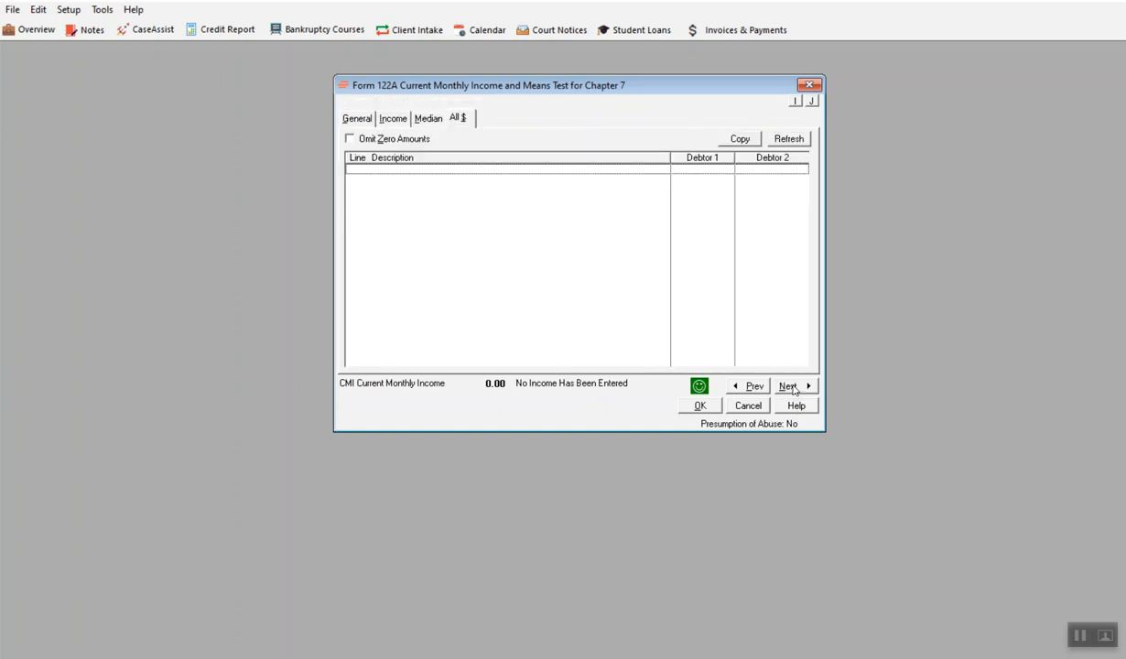
click(809, 84)
click(569, 383)
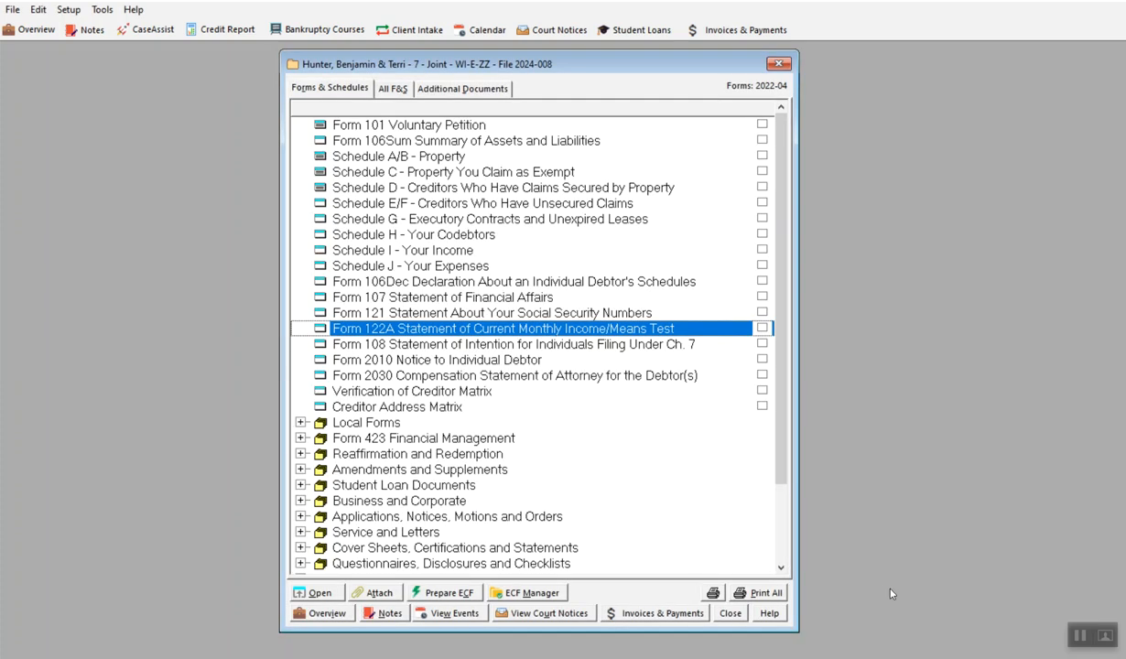
click(1079, 638)
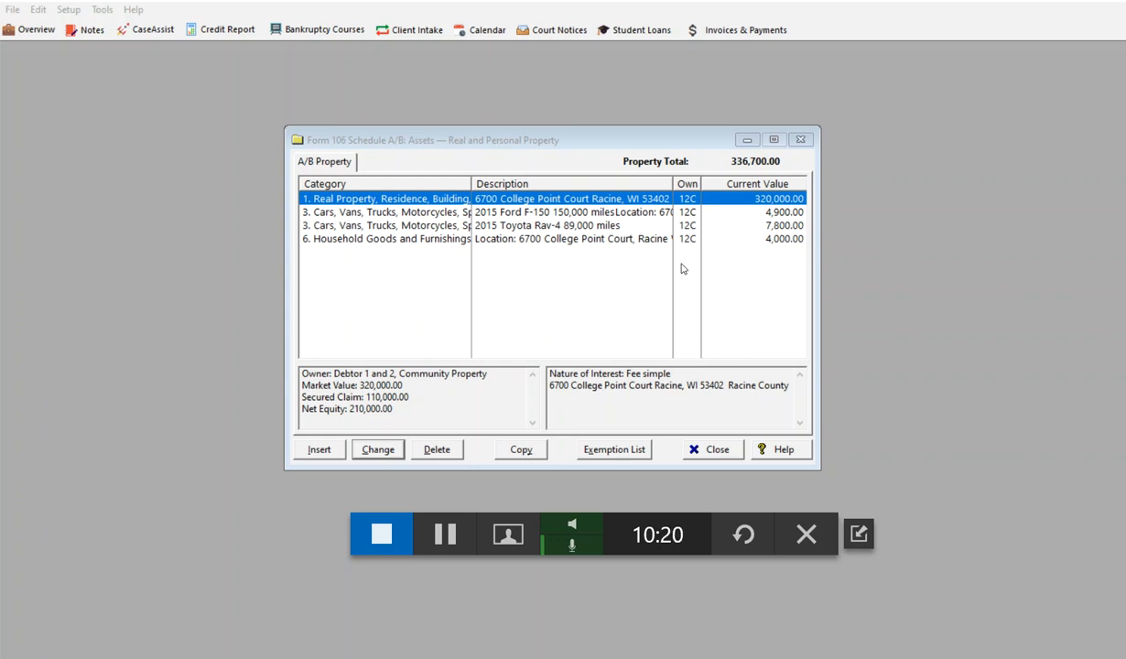
Step: Add a property entry in category 16, Cash, with a current value of 800 and the secured claim unlinked from liens
click(315, 436)
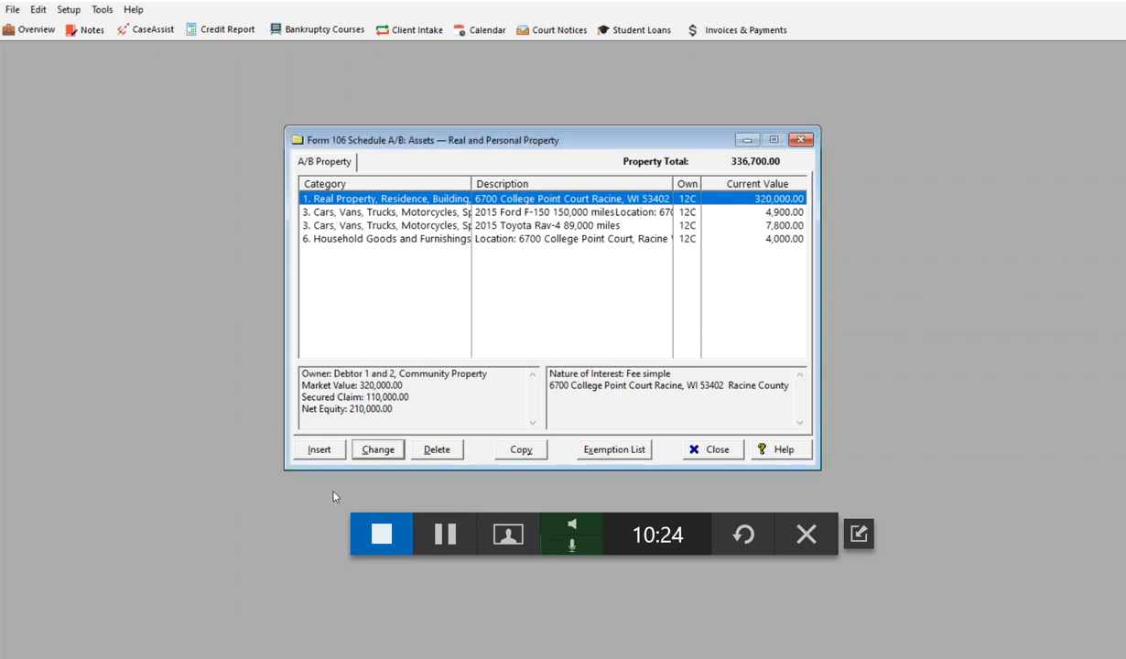
click(322, 450)
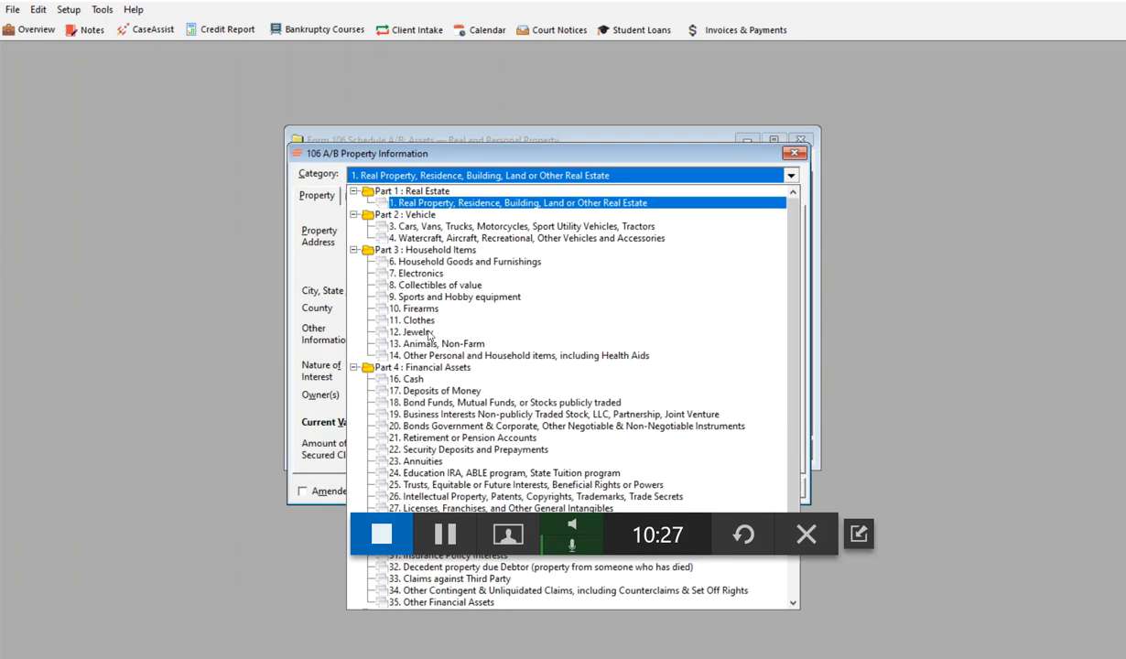
scroll(465, 329, down, 2)
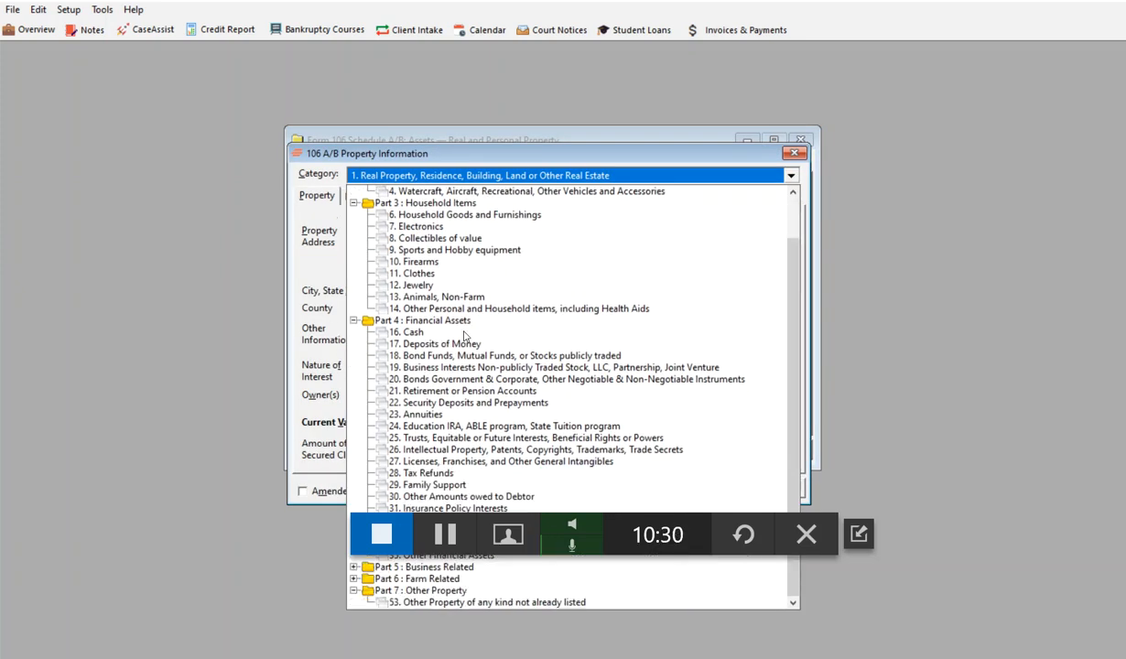
click(403, 331)
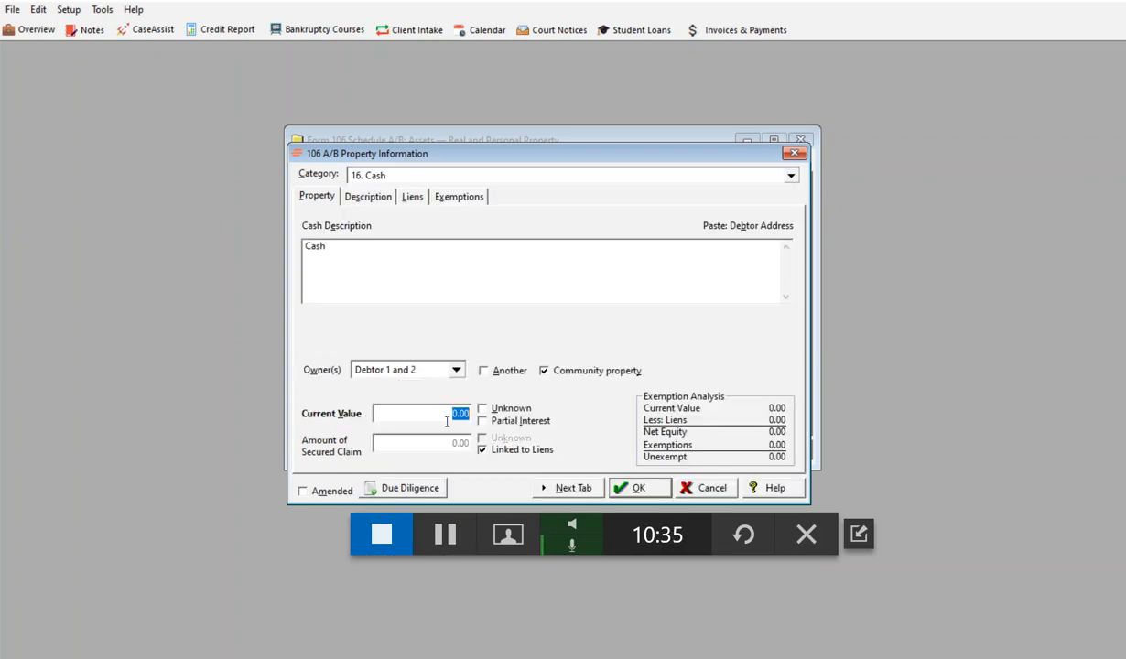
text(8)
click(482, 451)
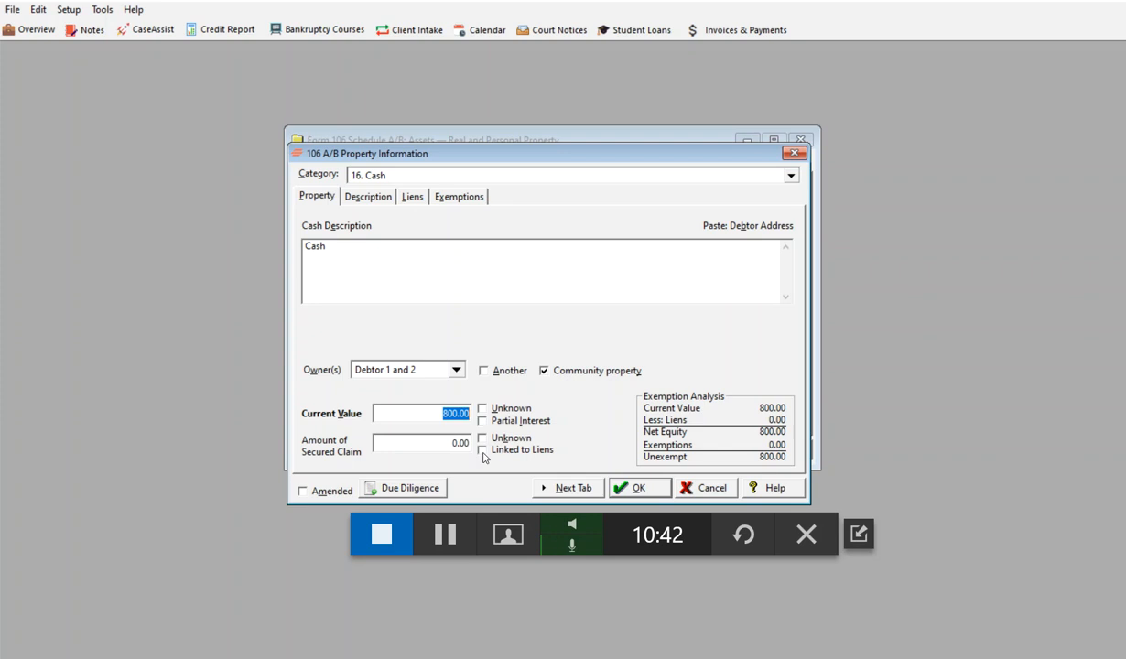
Step: Claim the cash's full 800 as exempt under 11 U.S.C. § 541(b)(11), COVID-19 stimulus payments, and save the property entry
click(573, 487)
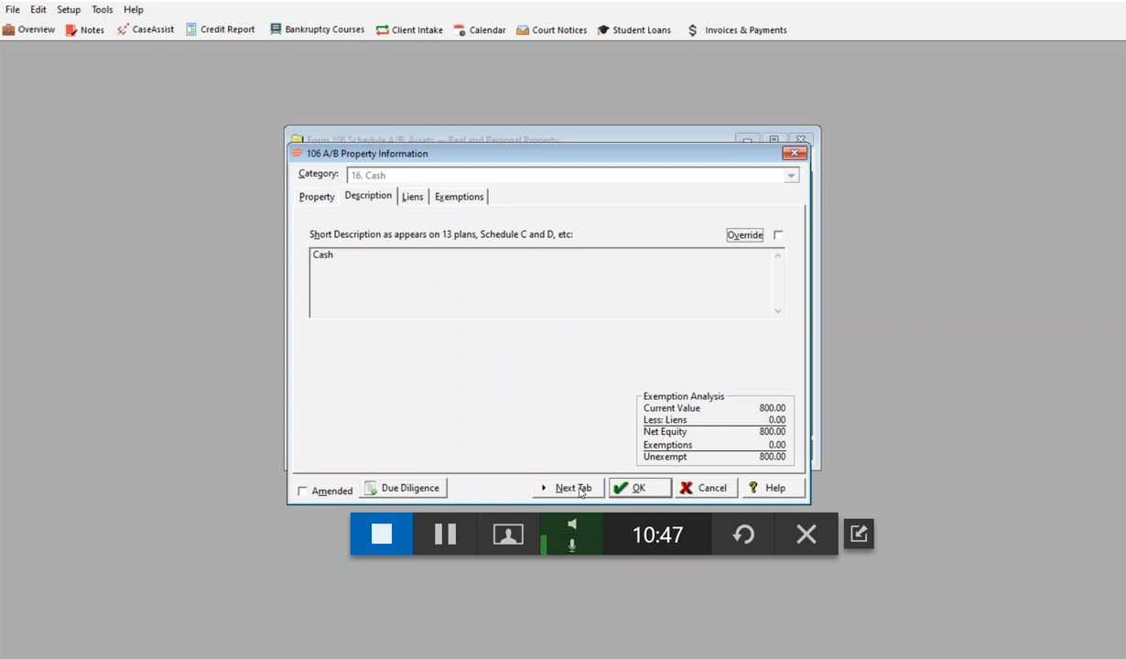
click(574, 490)
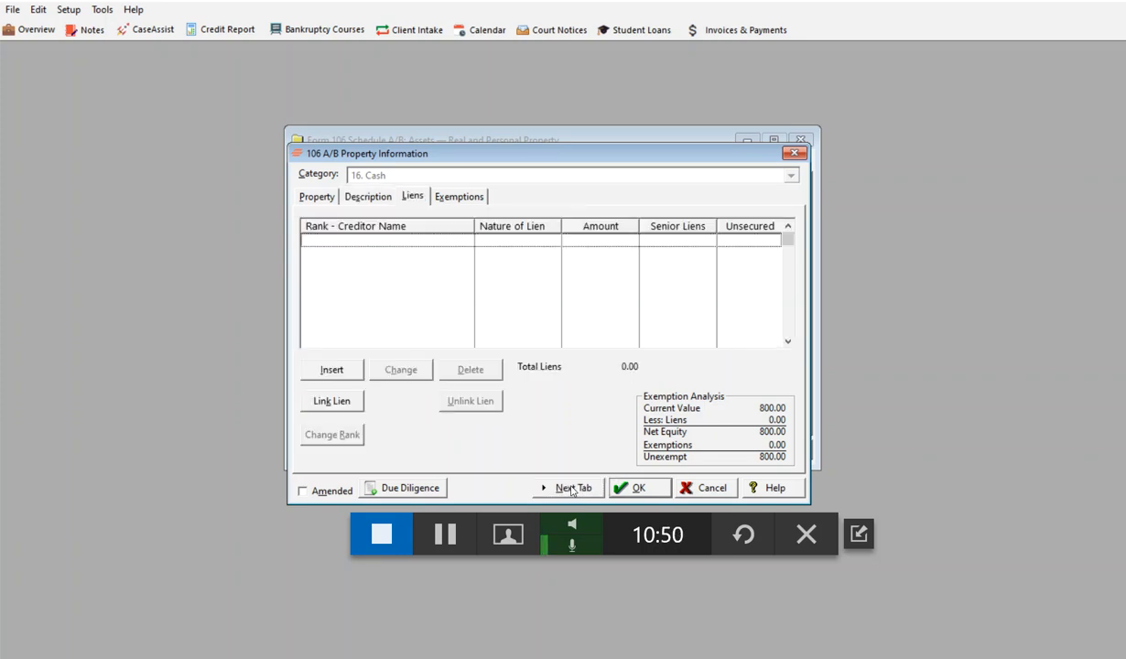
click(571, 489)
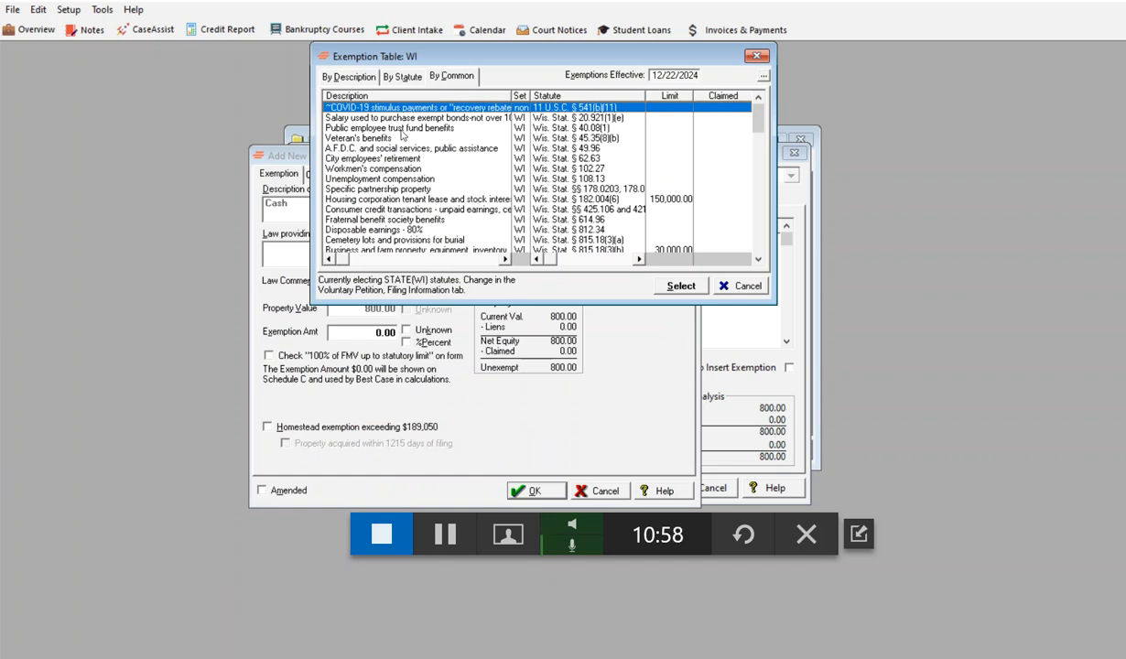
scroll(450, 212, down, 1)
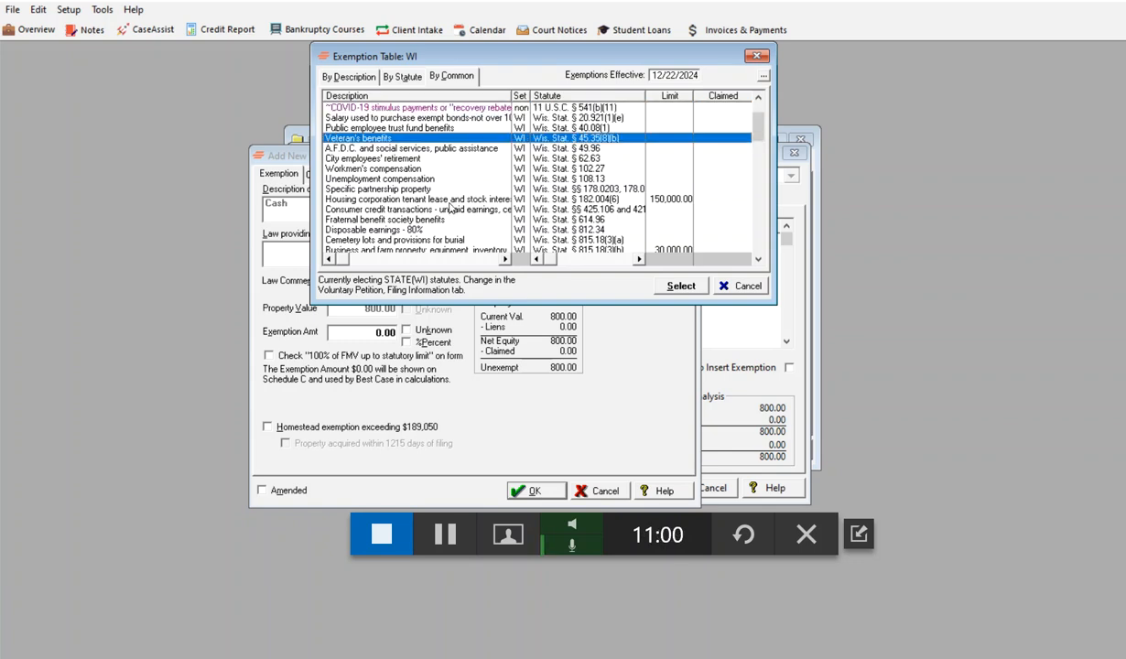
scroll(449, 209, up, 1)
key(Return)
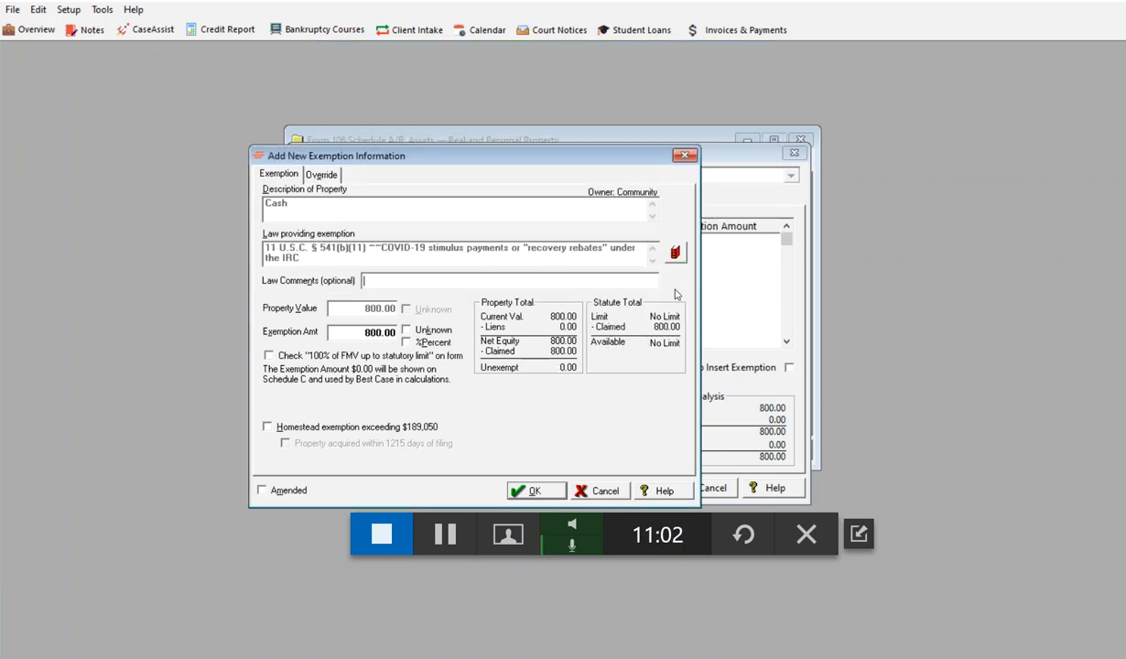
click(531, 490)
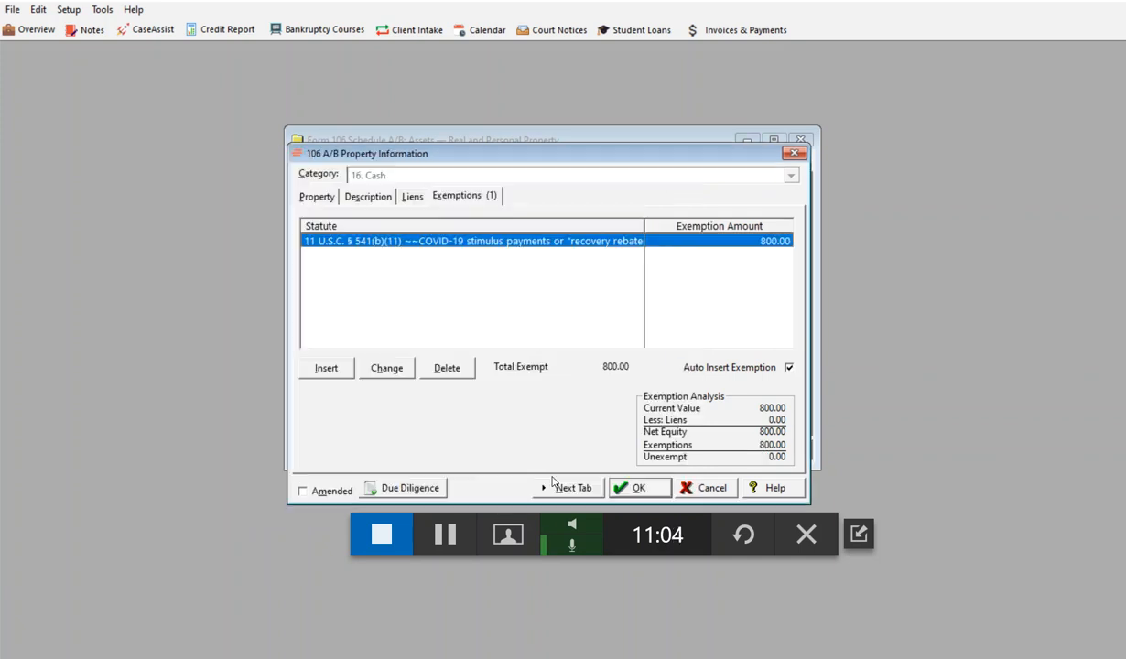
click(631, 487)
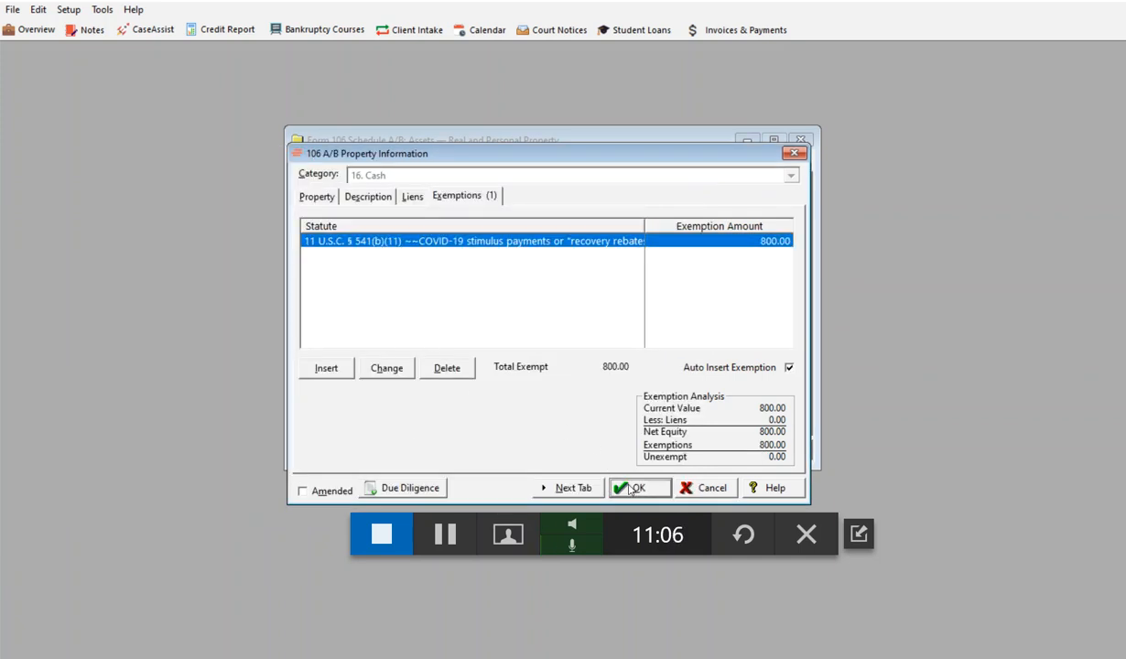
Step: Insert a property entry in category 17, Deposits of Money, with First National Bank of Wisconsin as the institution name
click(315, 449)
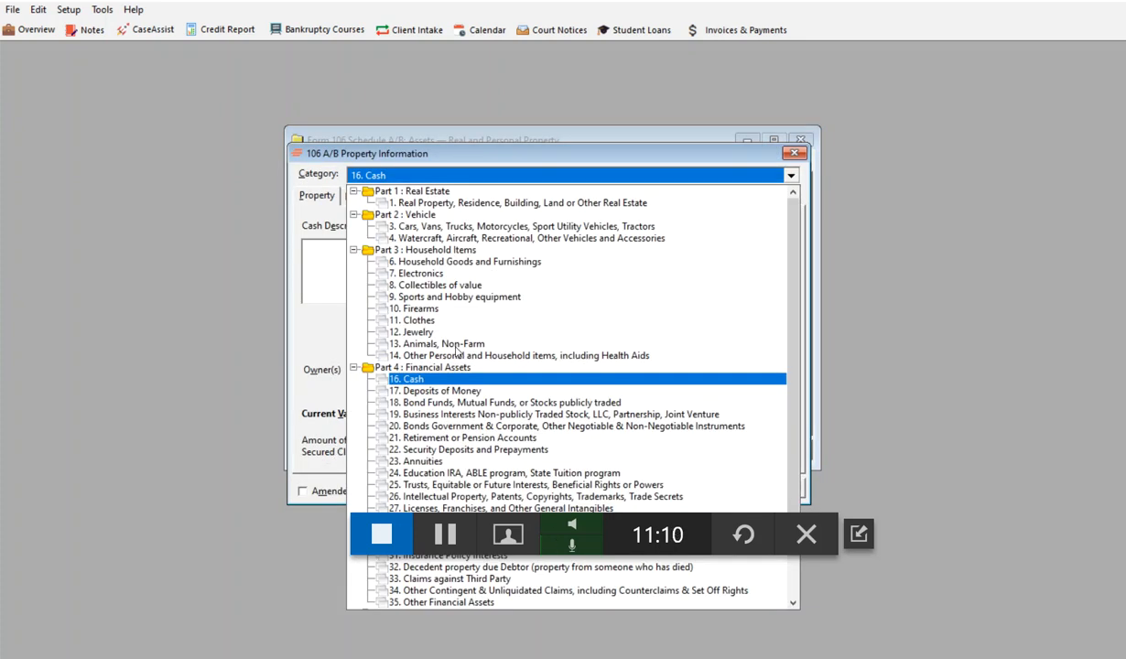
click(420, 392)
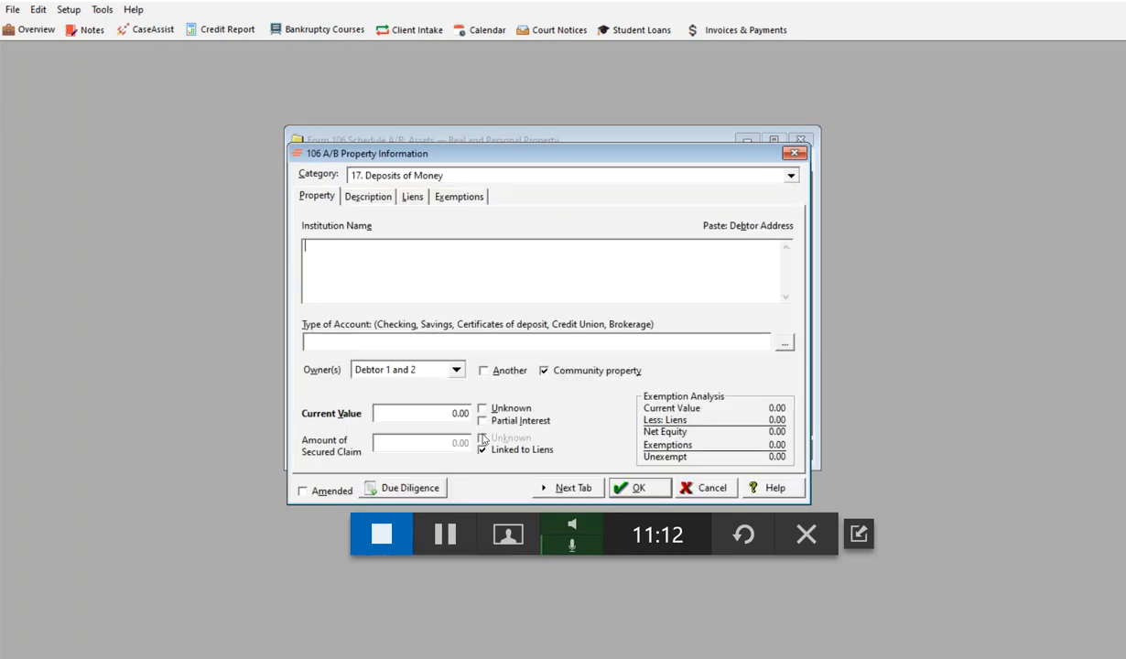
click(358, 255)
text(First National Bank of Wisconsin)
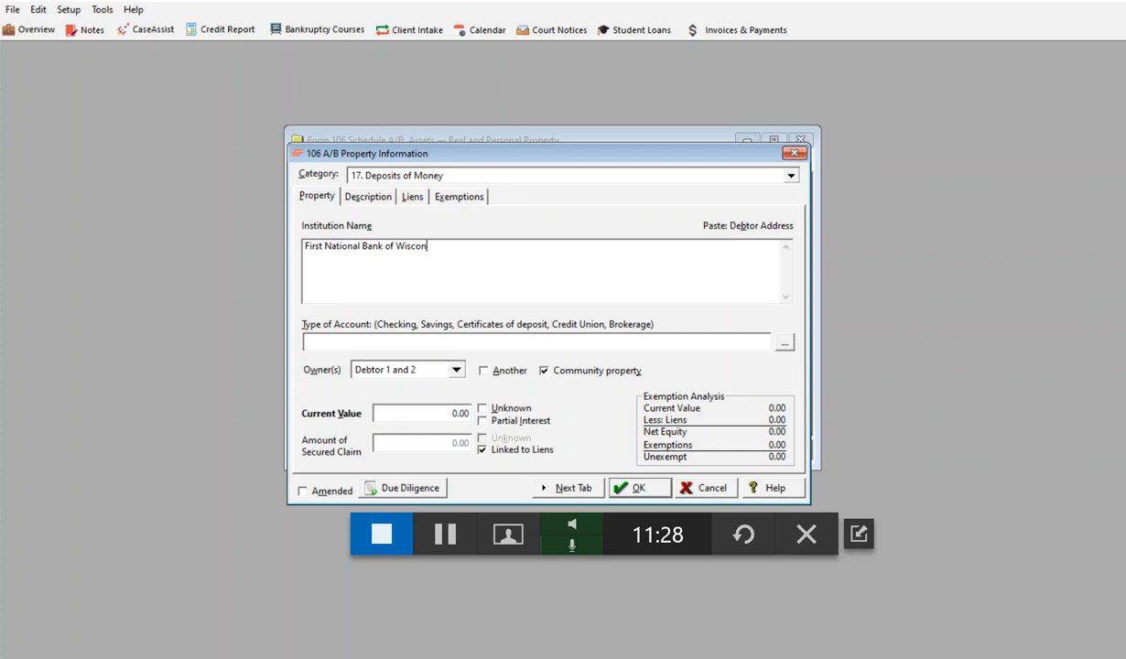
Step: Set the deposit's account type to Checking and its current value to 3000, with the secured claim unlinked from liens
click(784, 342)
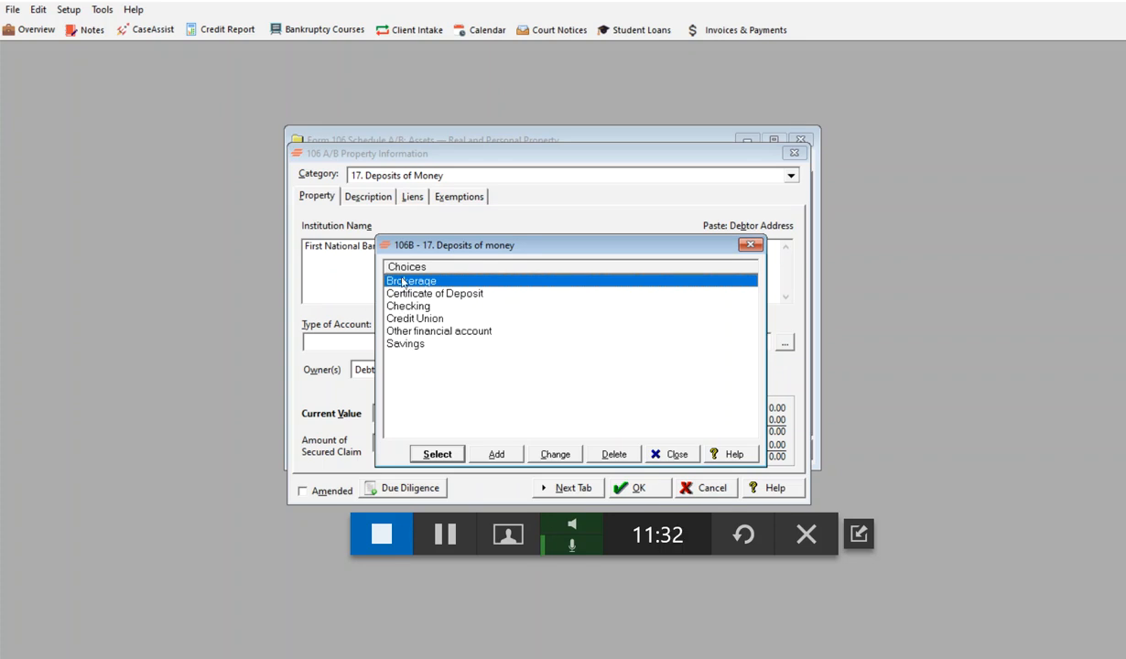
click(403, 305)
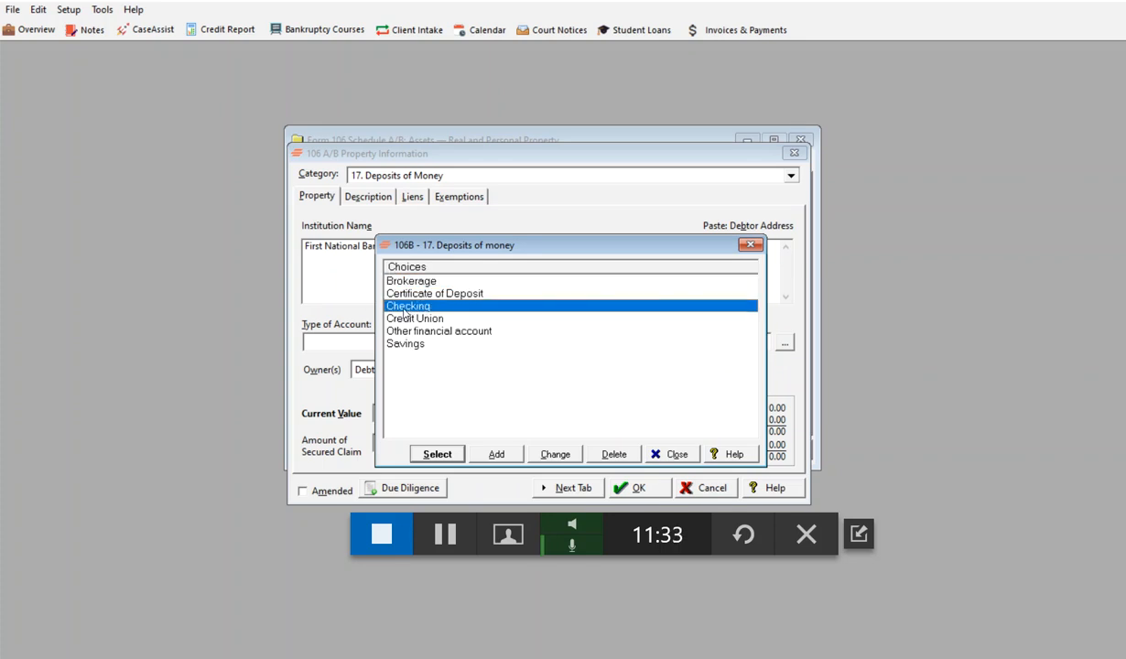
click(430, 454)
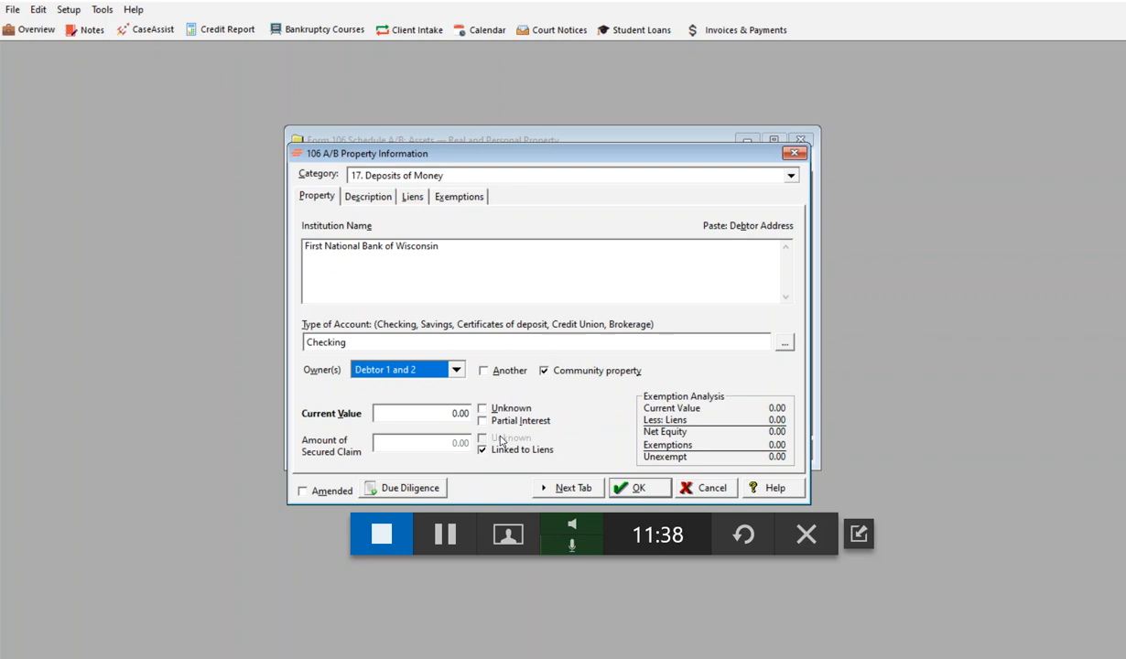
click(442, 416)
text(3000)
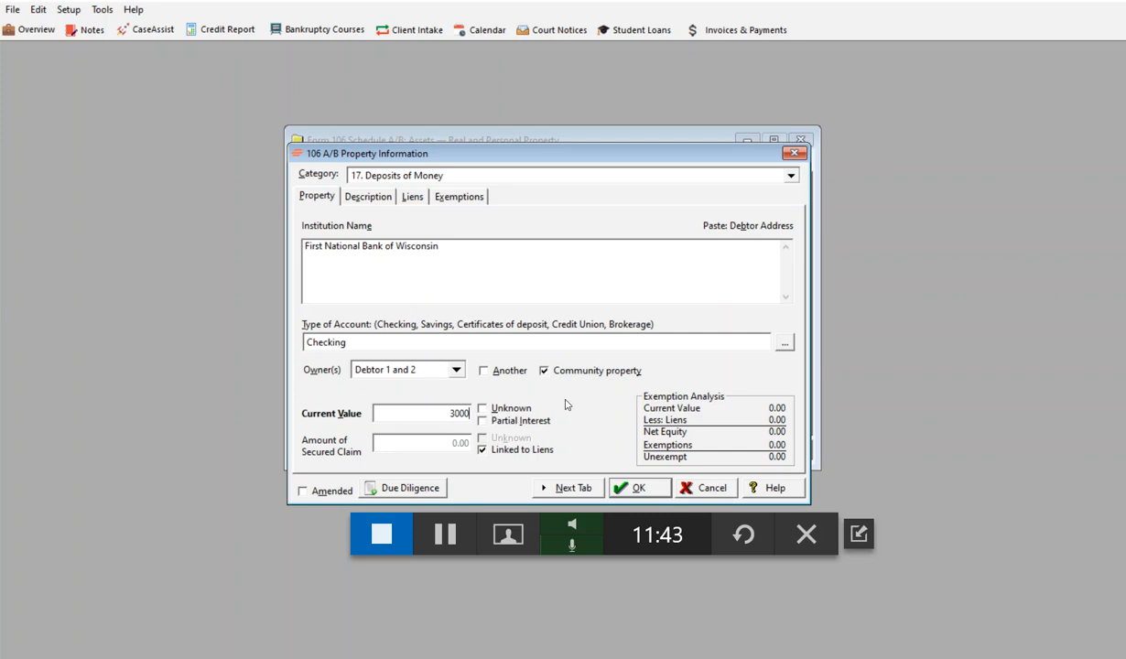
click(481, 451)
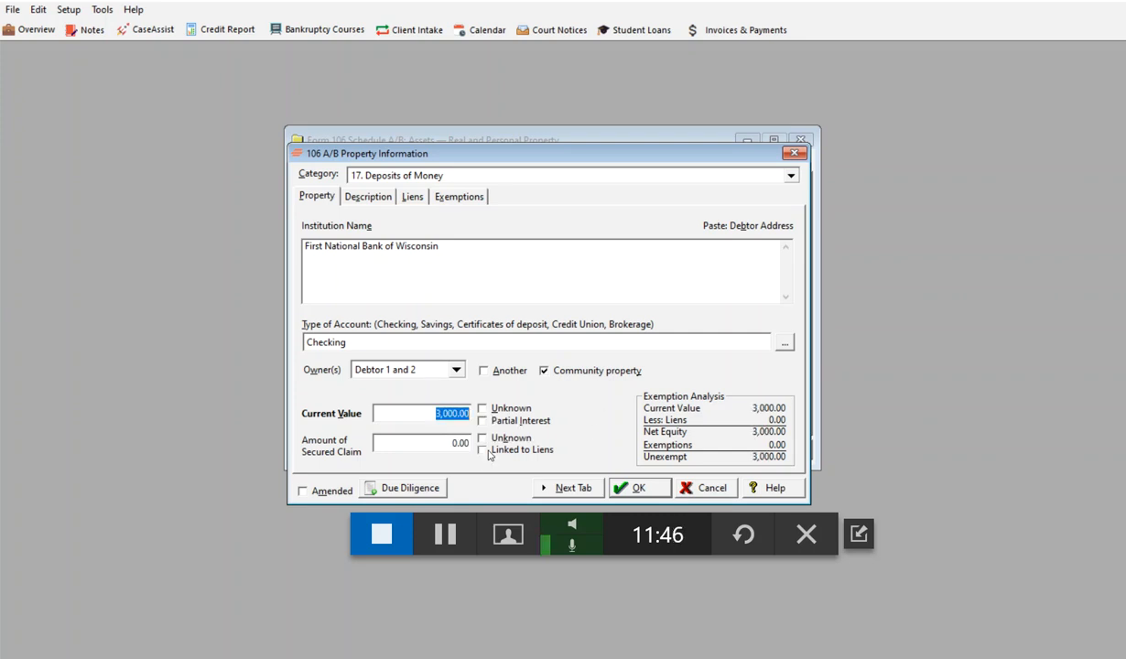
Step: Claim the checking account's full 3,000 as exempt under Wis. Stat. § 815.18(3)(k), Depository accounts, and save the property entry
click(572, 490)
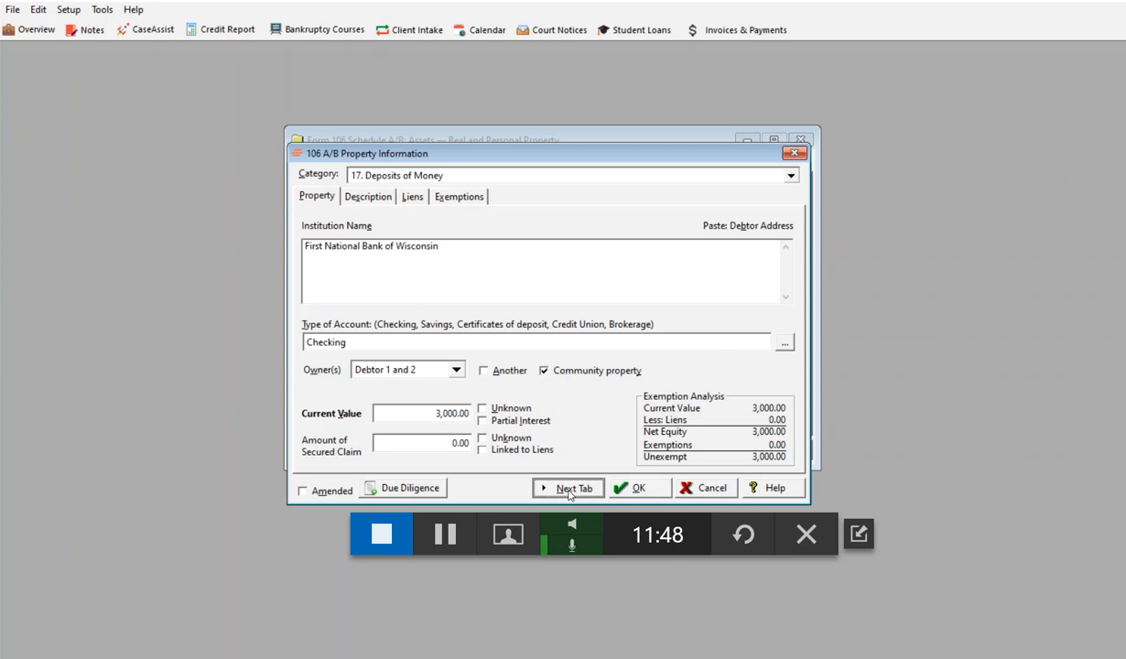
click(568, 490)
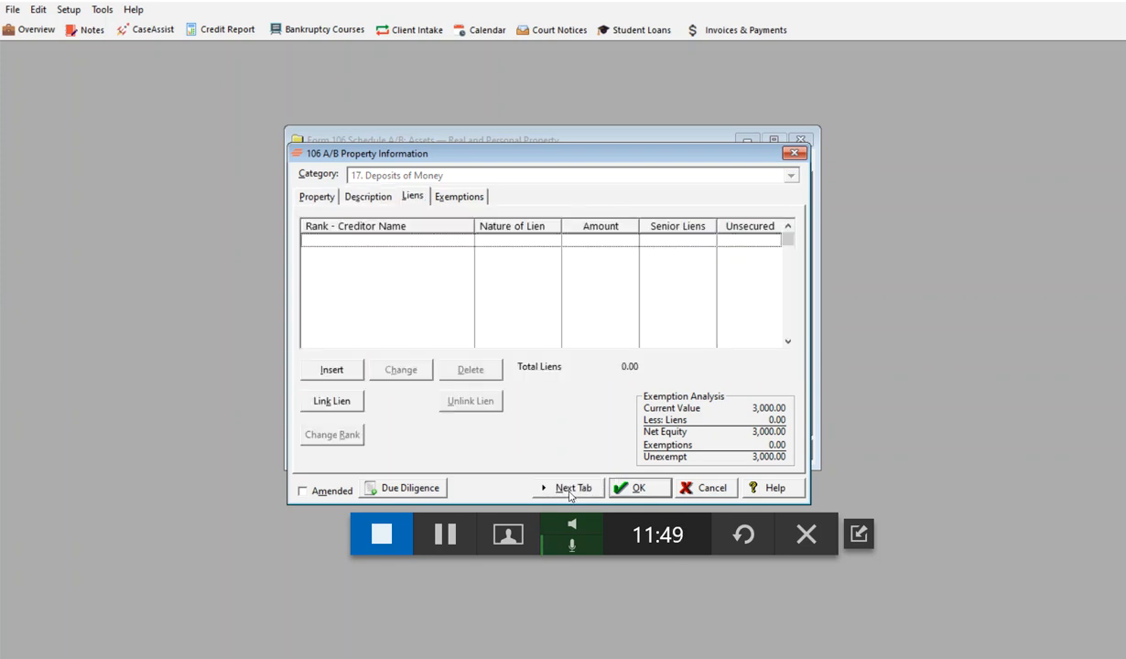
click(569, 489)
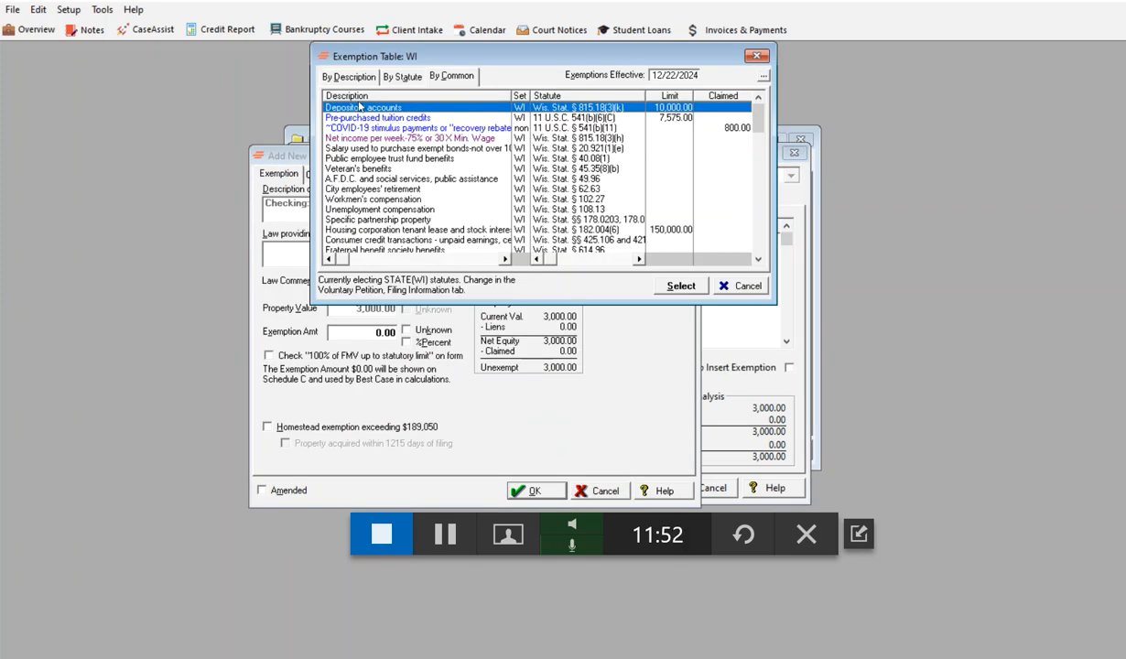
click(656, 287)
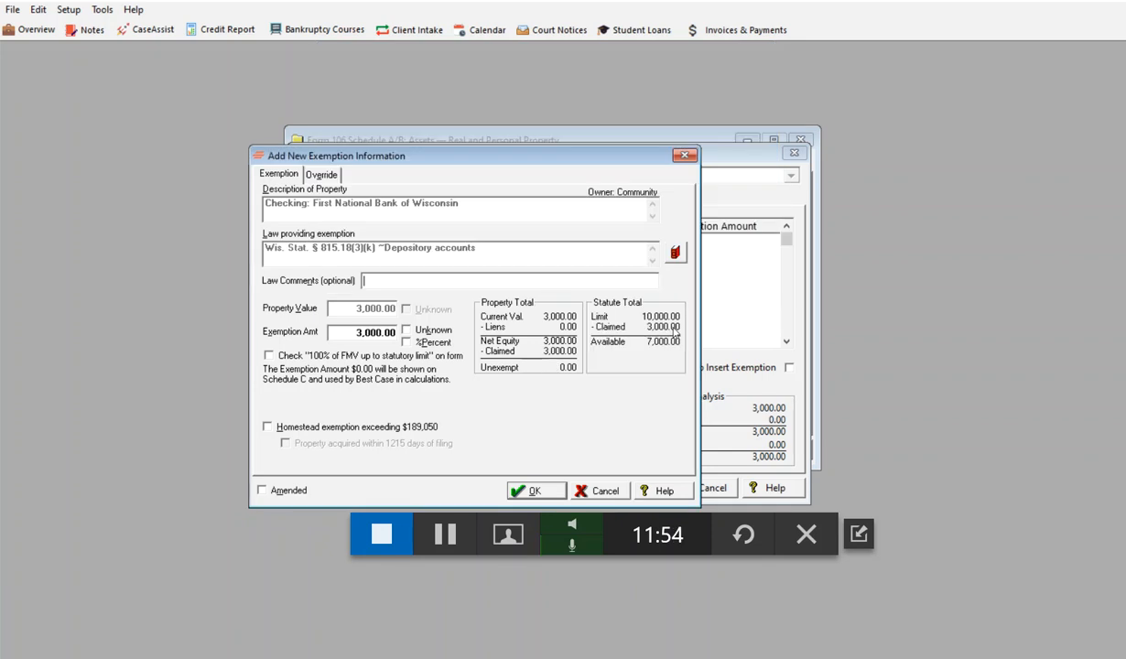
click(536, 492)
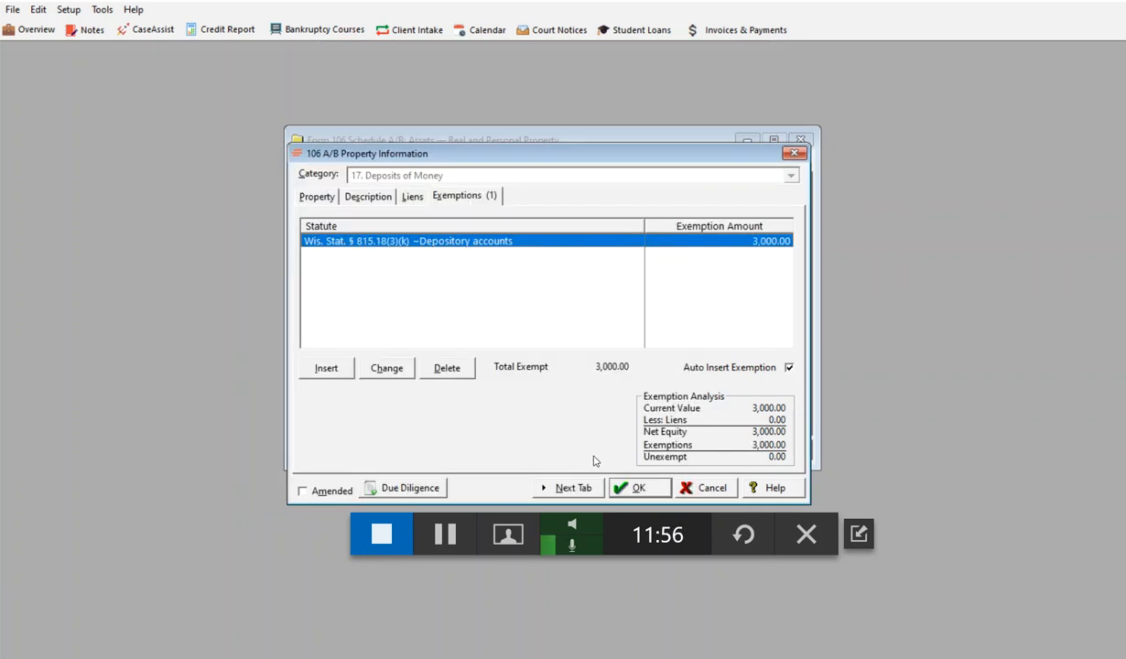
click(647, 487)
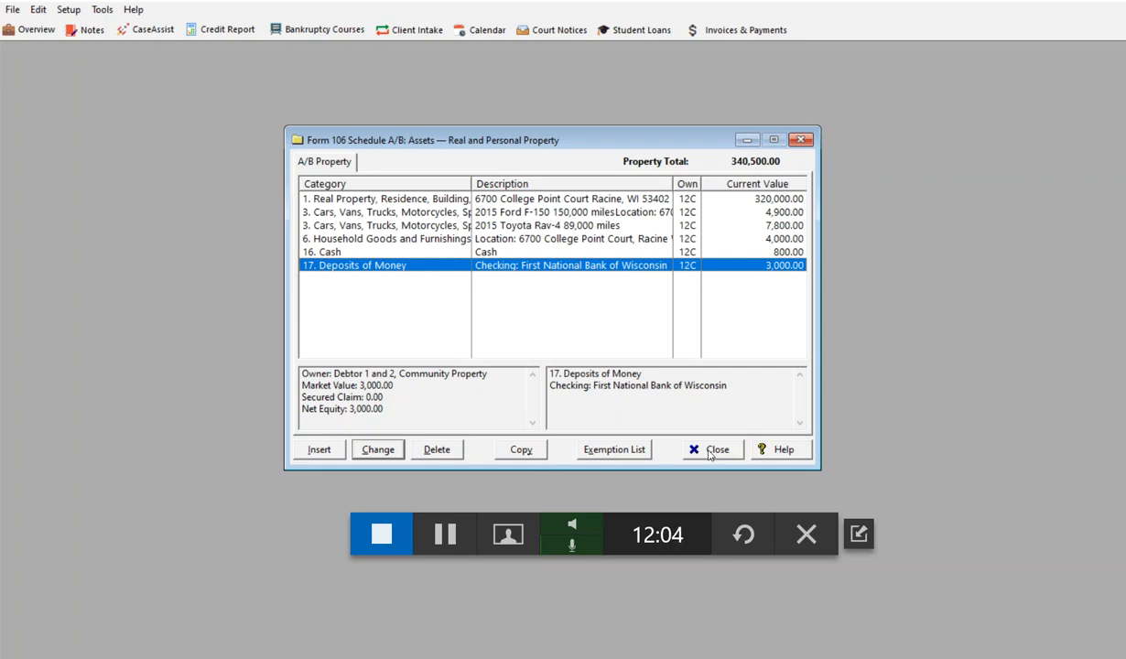
Step: Close Schedule A/B, review the exemption details in Schedule C, and open the secured creditors in Schedule D
click(705, 447)
double_click(388, 174)
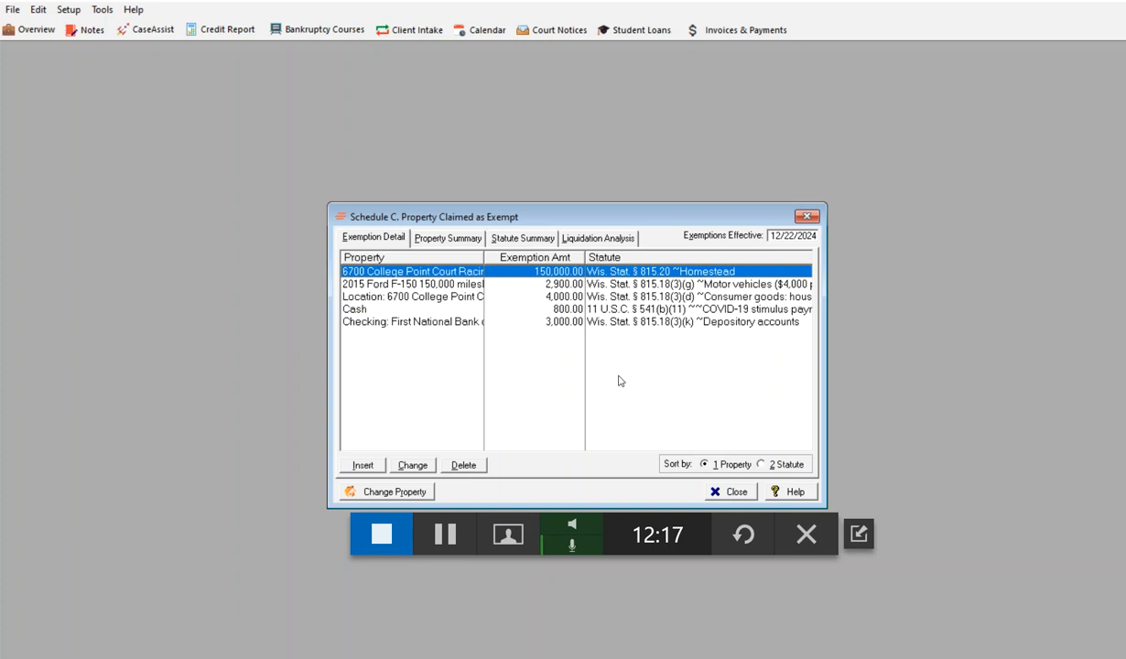
click(730, 492)
click(425, 188)
double_click(425, 188)
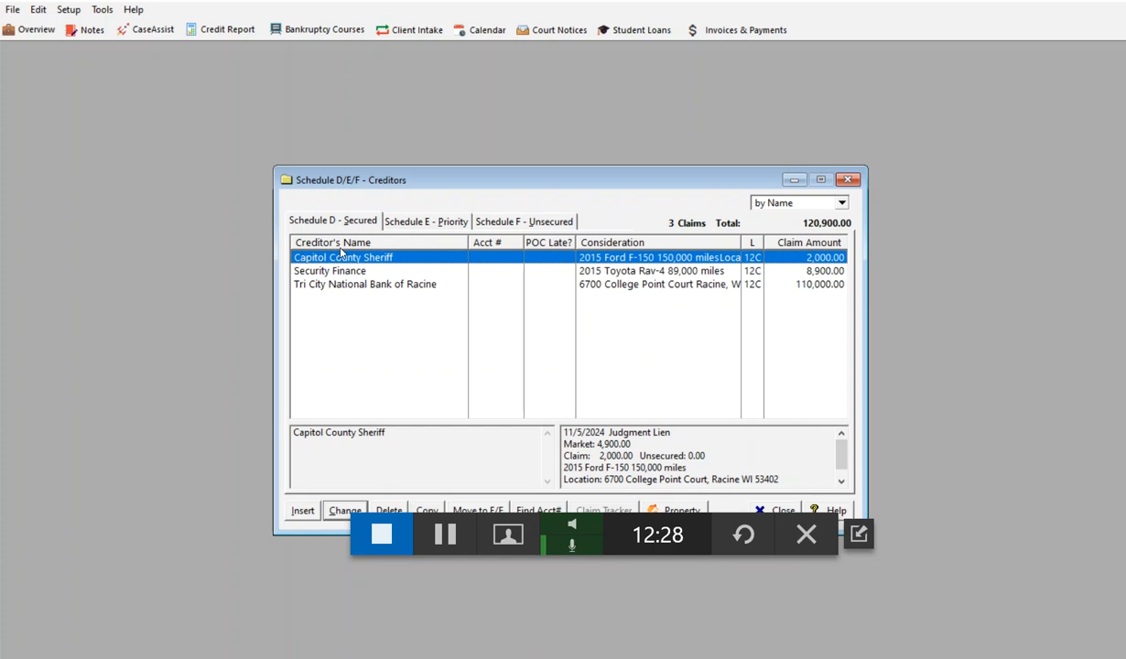